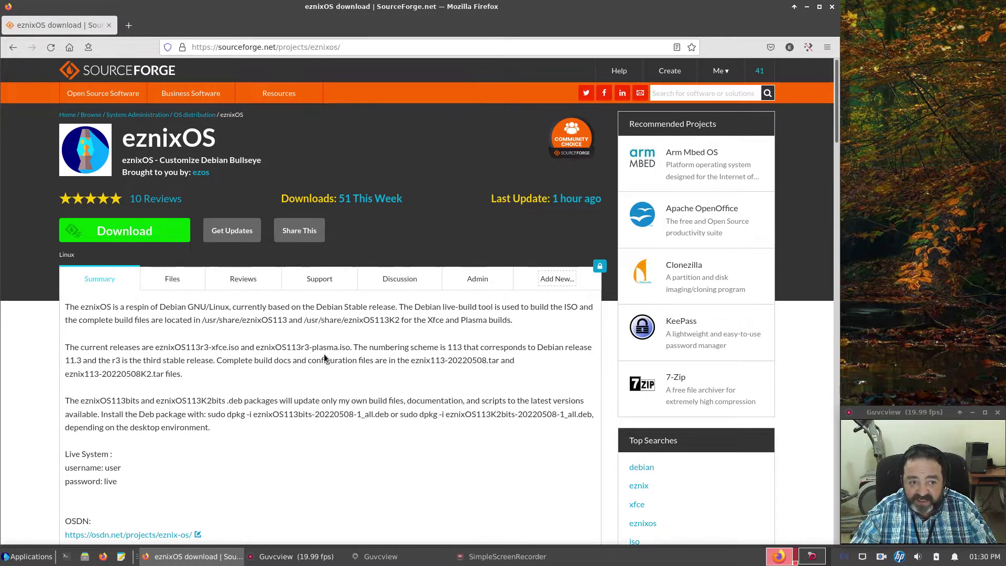
# Go to the eznixOS project's Files page on SourceForge and open the Plasma folder
pyautogui.click(172, 280)
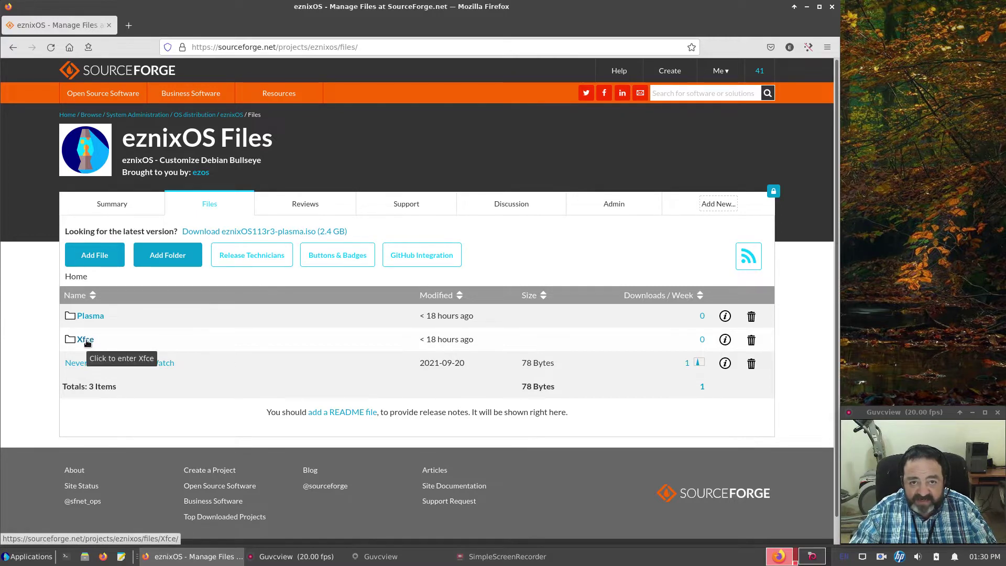
pyautogui.click(90, 317)
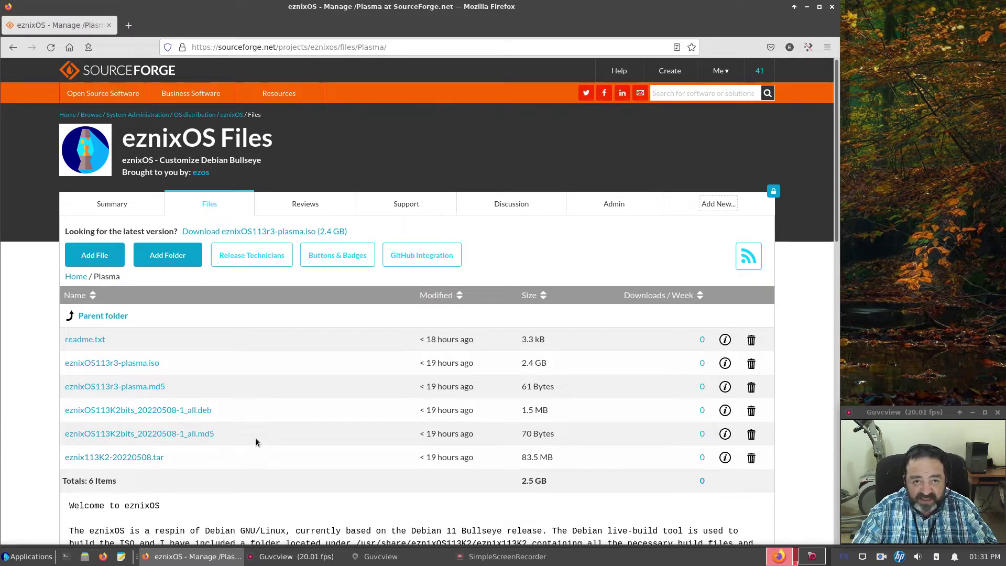
pyautogui.scroll(-5, 256, 438)
pyautogui.scroll(-8, 255, 438)
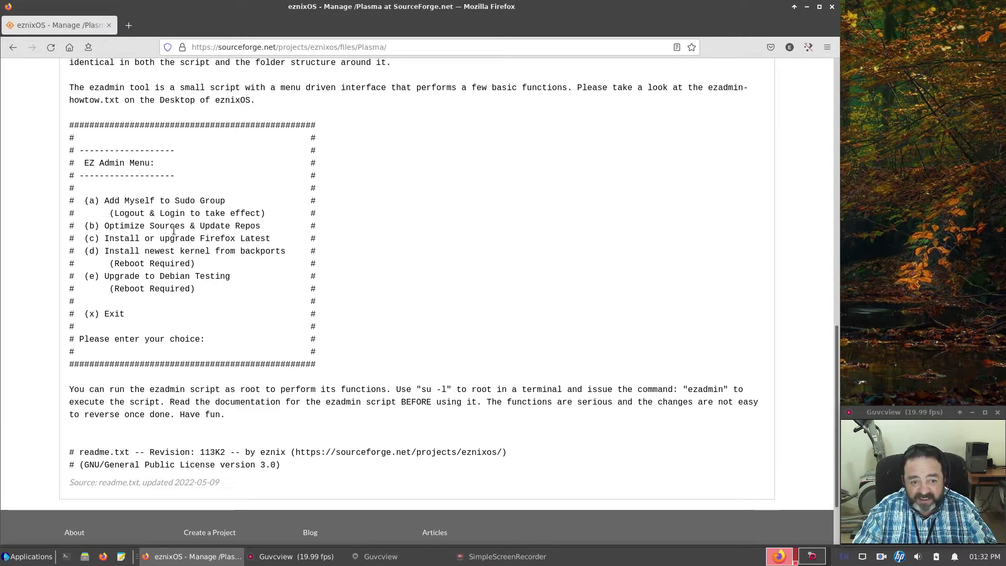
pyautogui.scroll(5, 172, 229)
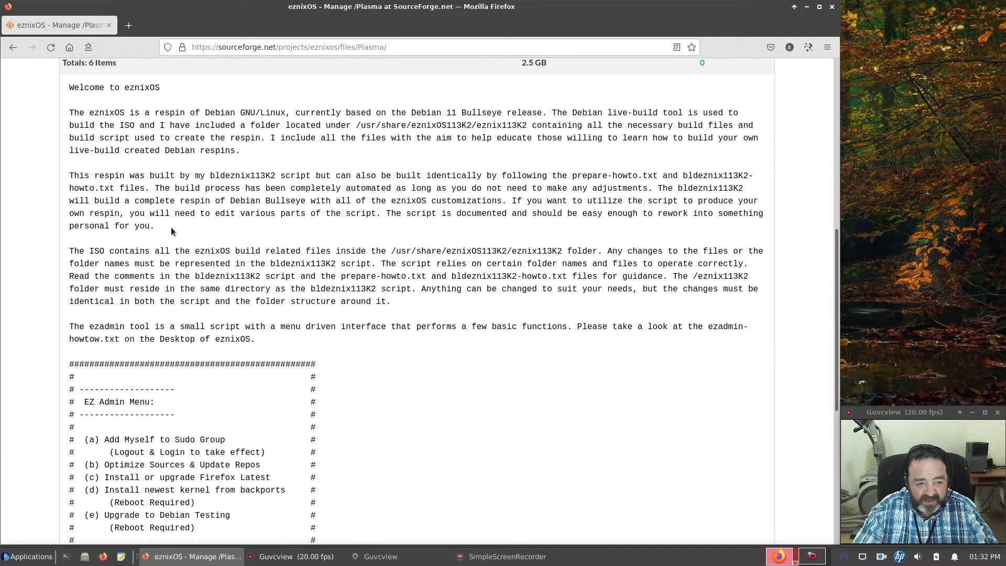
pyautogui.scroll(-3, 172, 227)
pyautogui.scroll(-3, 172, 222)
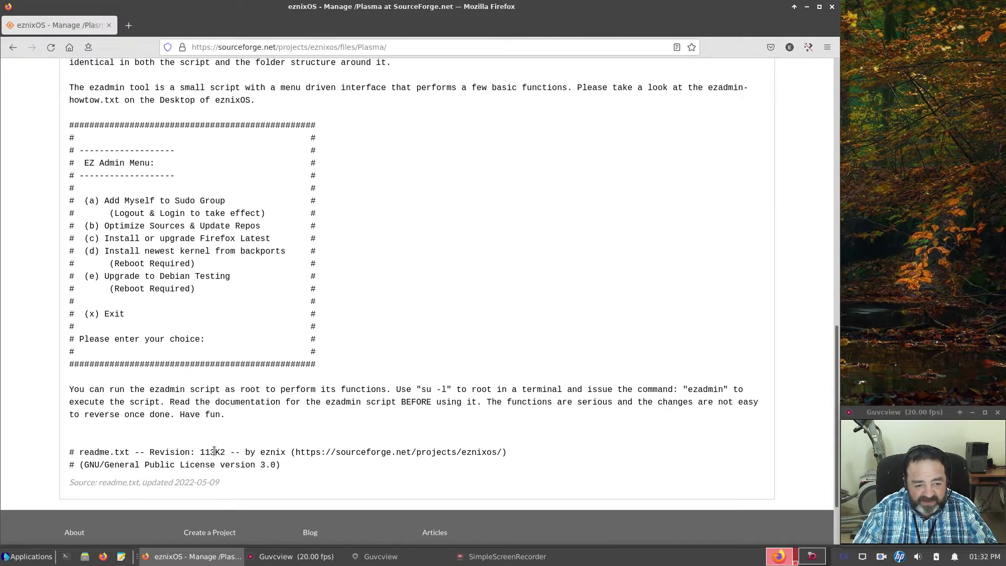
pyautogui.moveTo(217, 452); pyautogui.dragTo(224, 449)
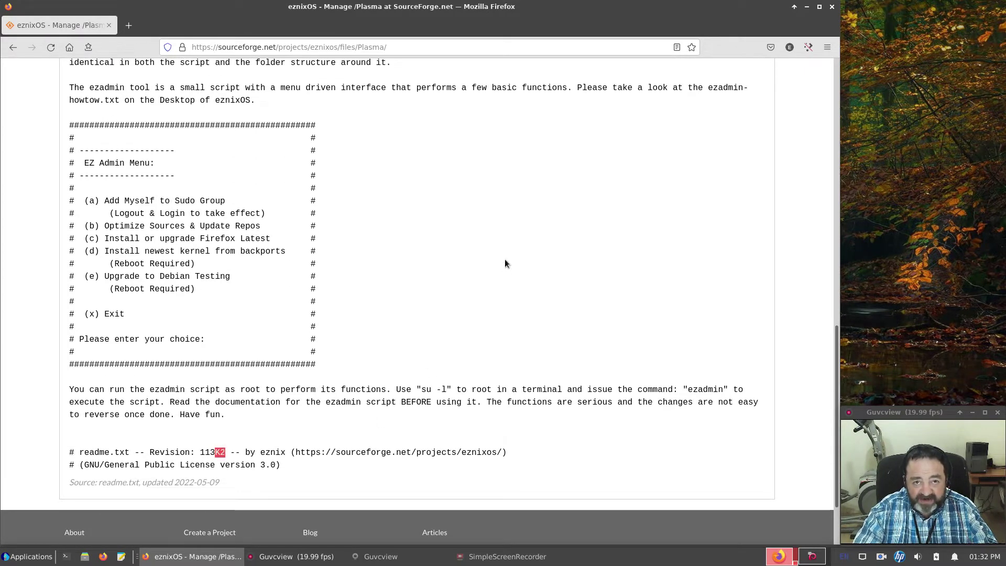
pyautogui.scroll(10, 505, 259)
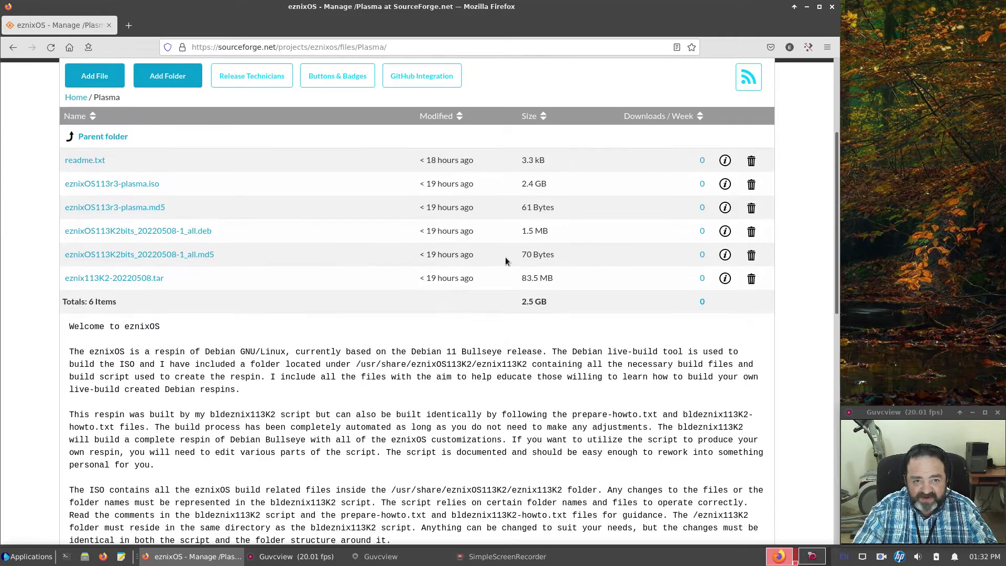
pyautogui.scroll(4, 505, 260)
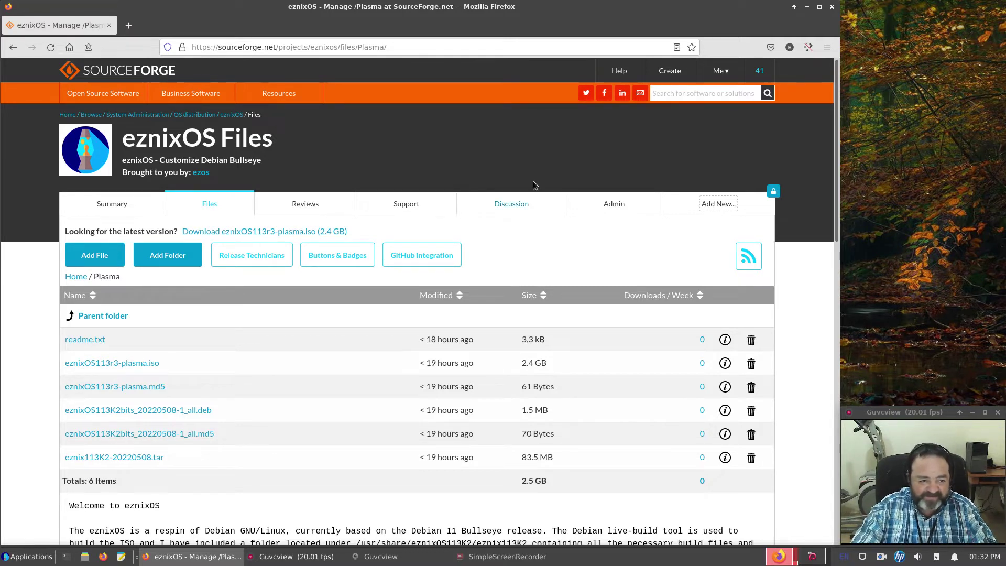
# Back on the eznixOS Summary, enlarge the K2 Plasma sample screenshot and advance to the desktop image
pyautogui.click(116, 207)
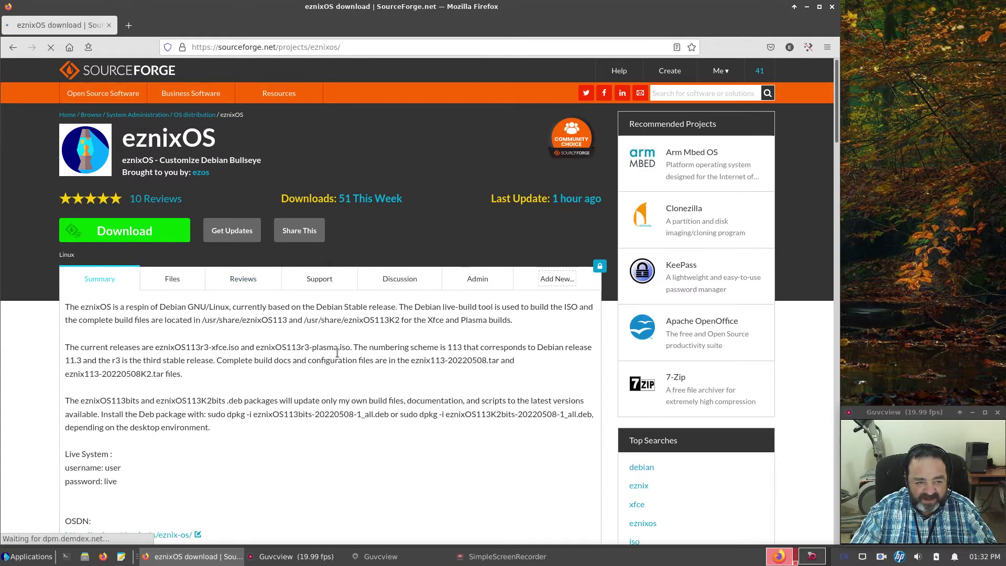
pyautogui.scroll(-5, 353, 350)
pyautogui.scroll(-2, 354, 354)
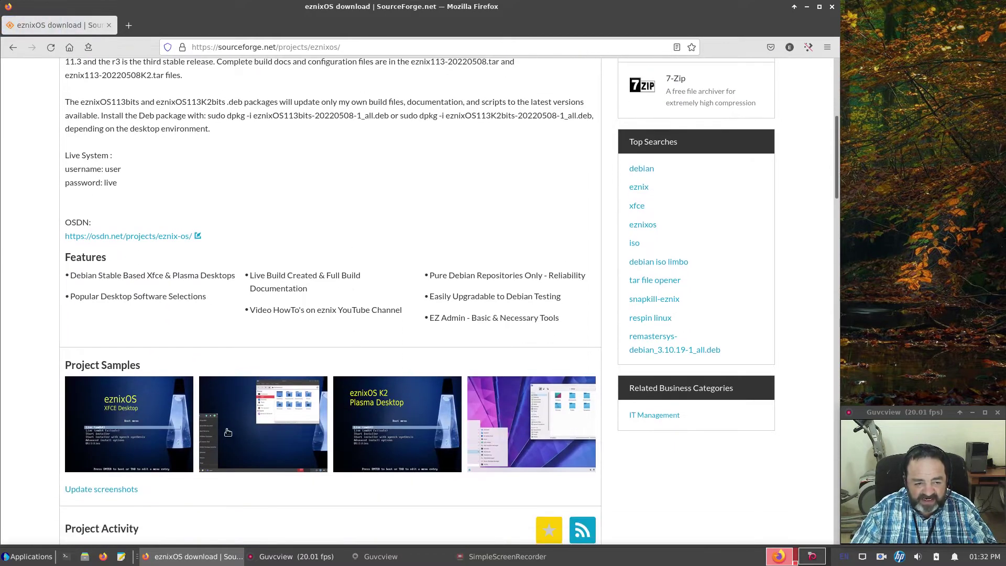
pyautogui.click(390, 429)
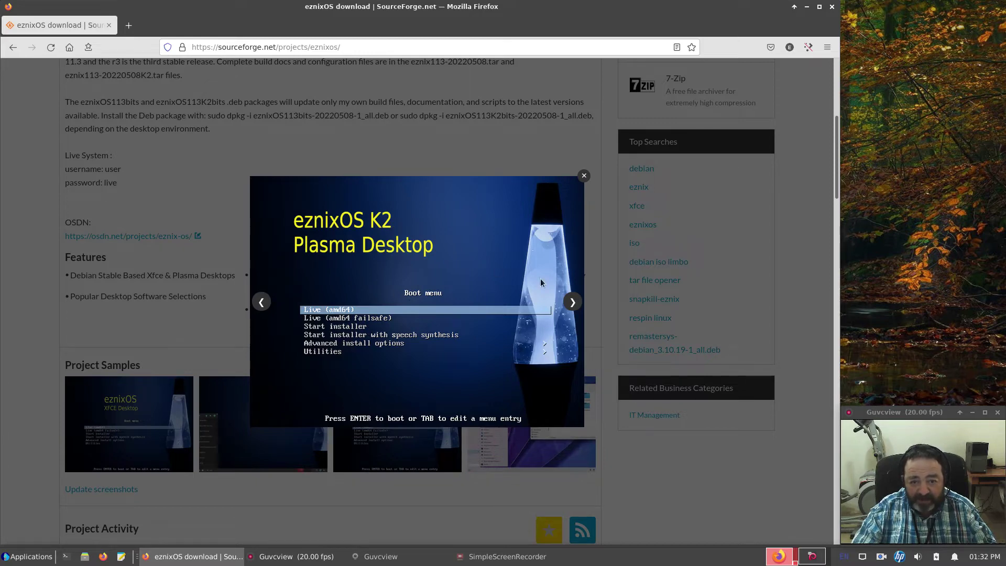
pyautogui.click(573, 307)
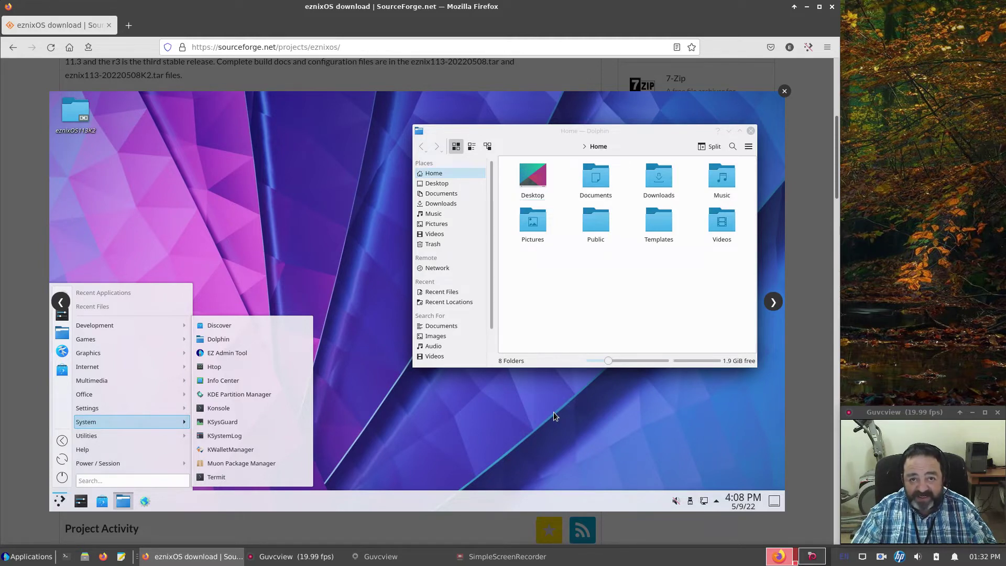
# Close the screenshot lightbox, switch to the EznixOS113 VM and open its eznixOS113K2 desktop folder
pyautogui.click(785, 91)
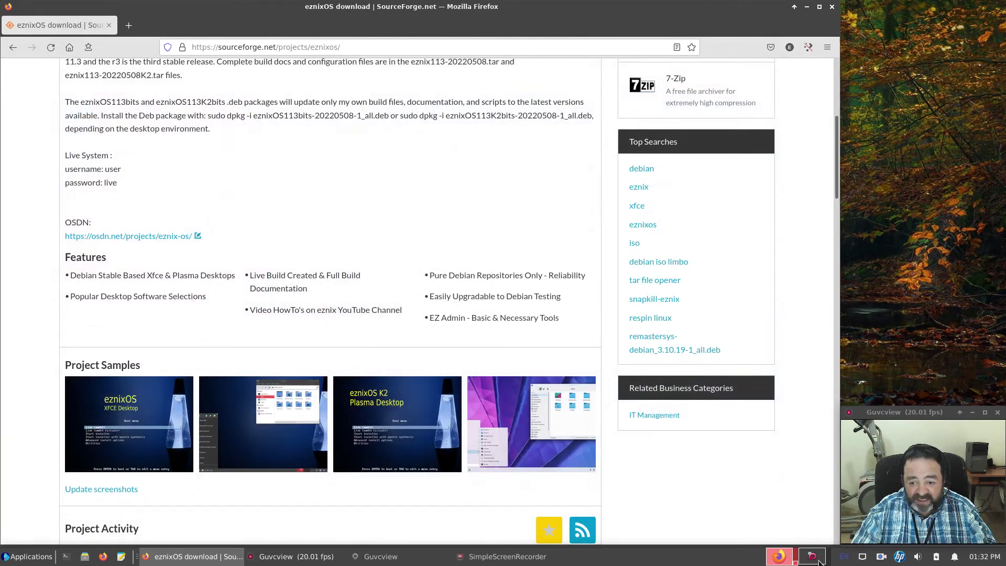
pyautogui.click(818, 561)
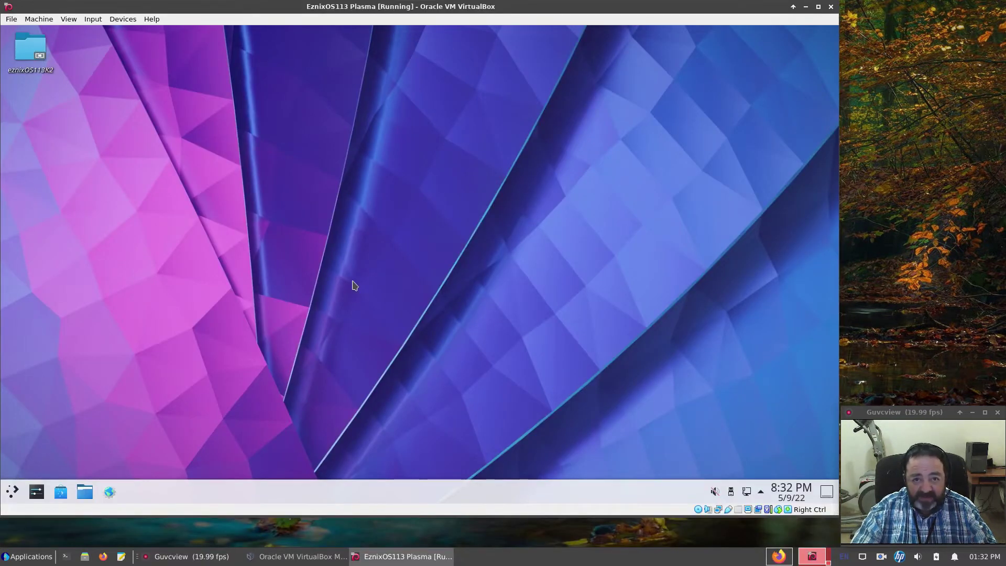
pyautogui.click(27, 56)
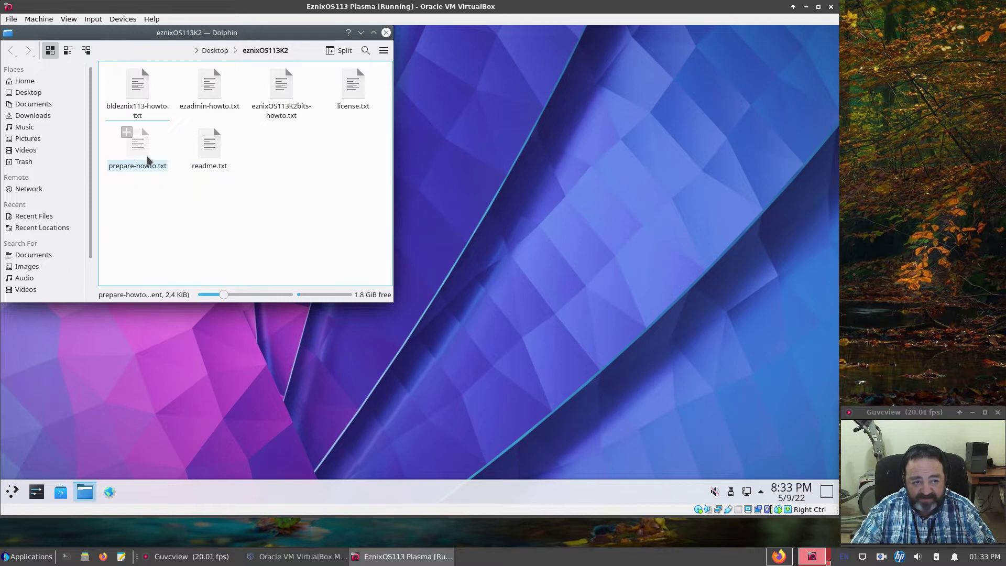
# Close the Dolphin folder window and open System Settings to the Global Theme page
pyautogui.click(386, 33)
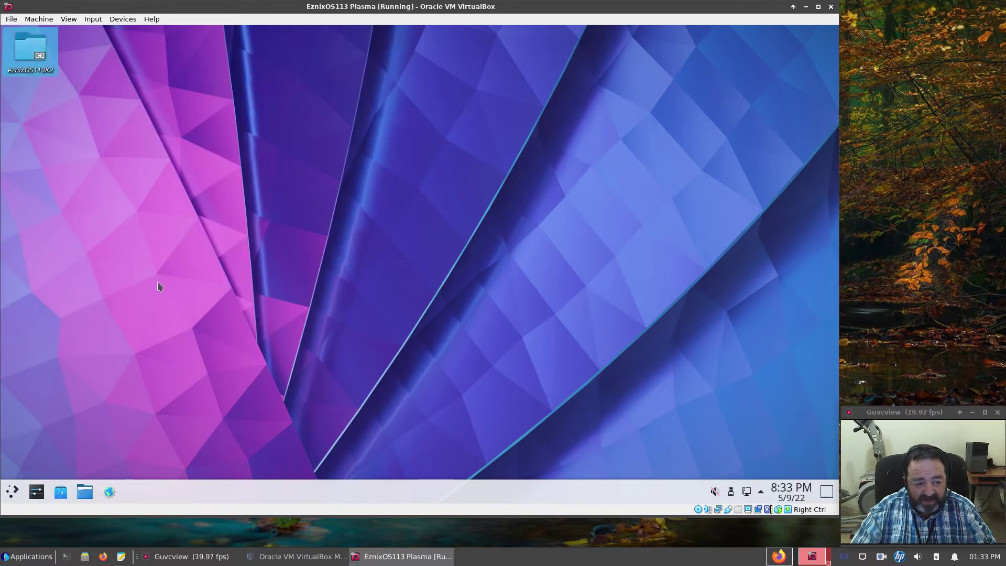
pyautogui.click(36, 491)
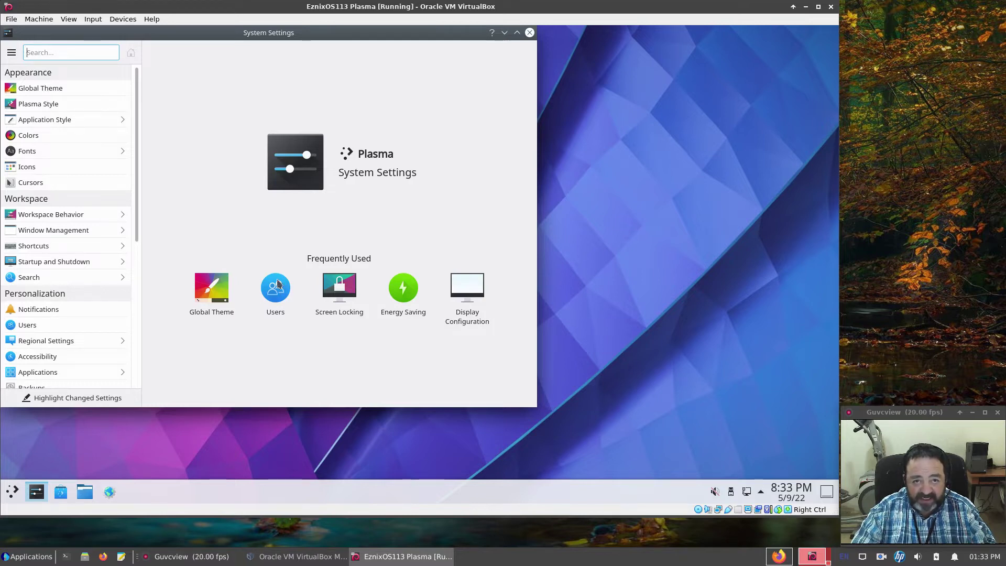
pyautogui.click(52, 88)
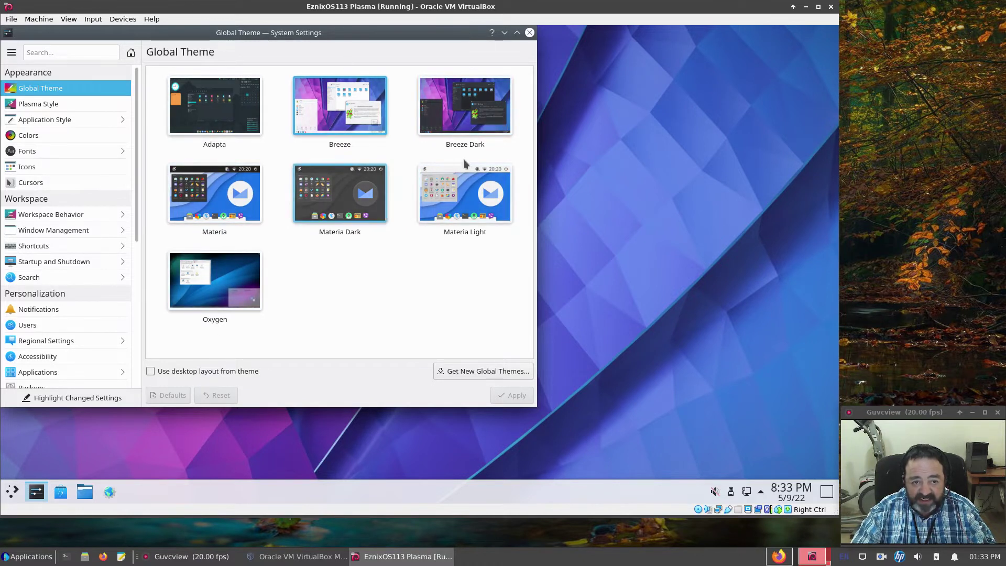
# Sort downloadable global themes by highest rated, install Sweet KDE, and open the application launcher
pyautogui.click(483, 370)
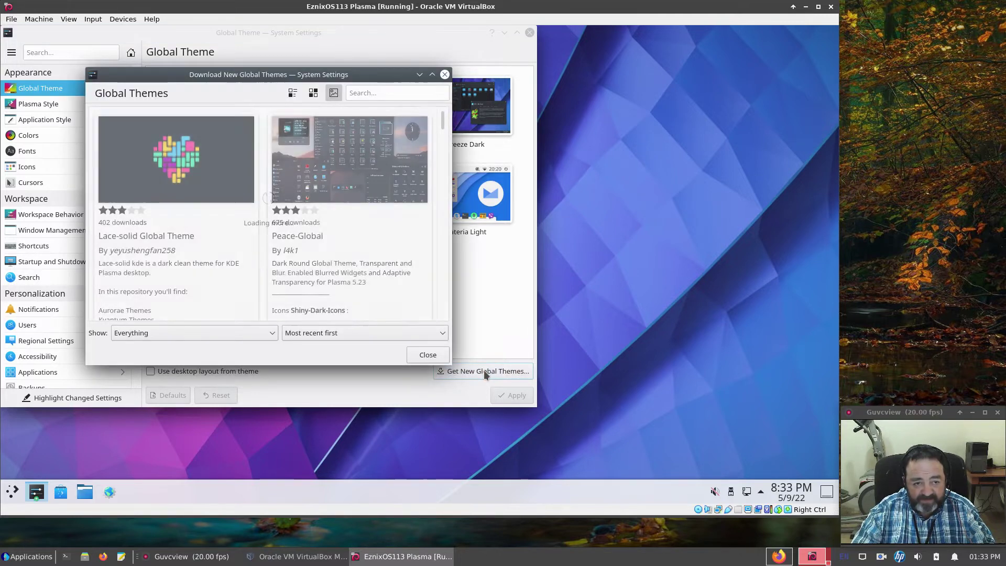
pyautogui.click(403, 334)
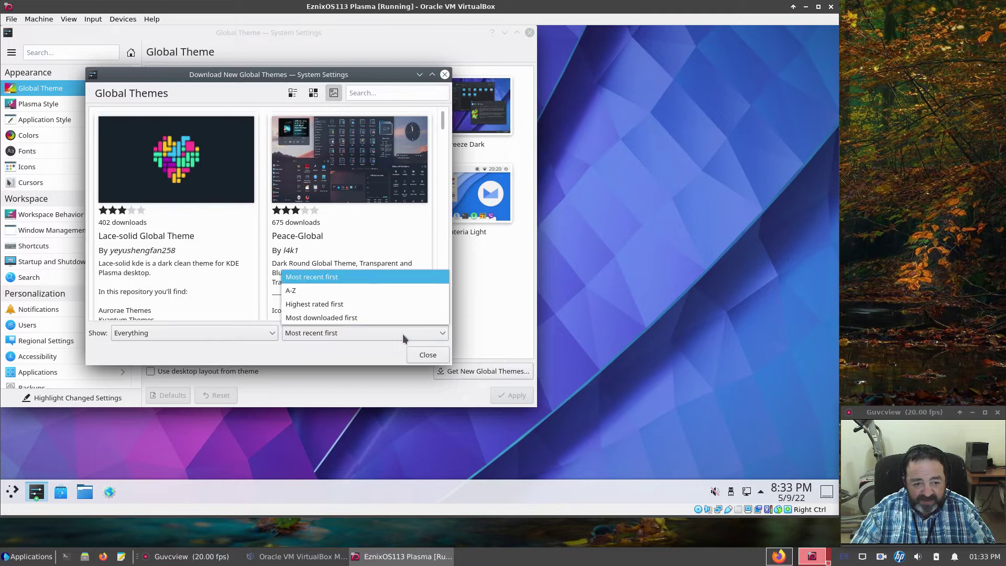
pyautogui.click(330, 306)
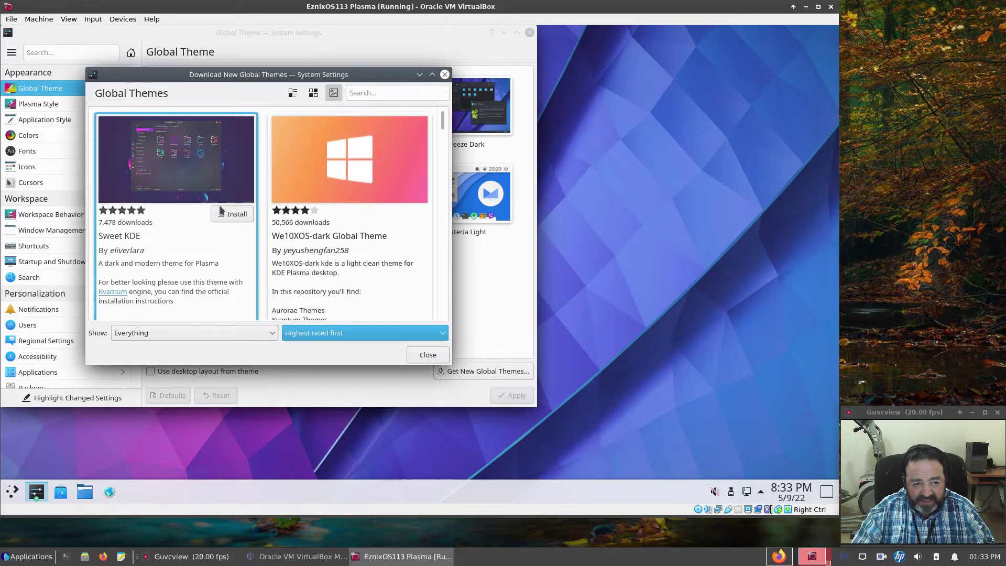
pyautogui.click(233, 214)
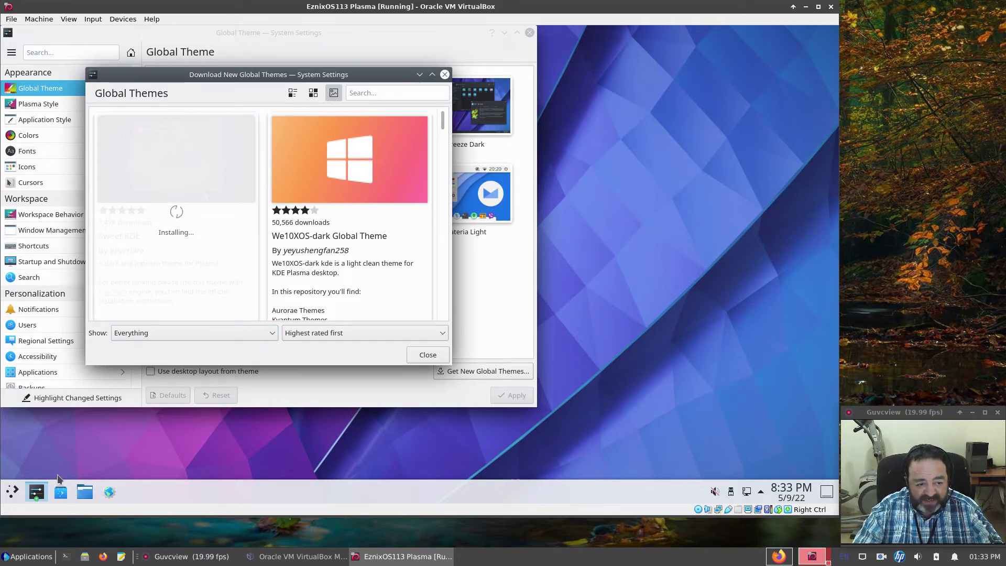
pyautogui.click(13, 492)
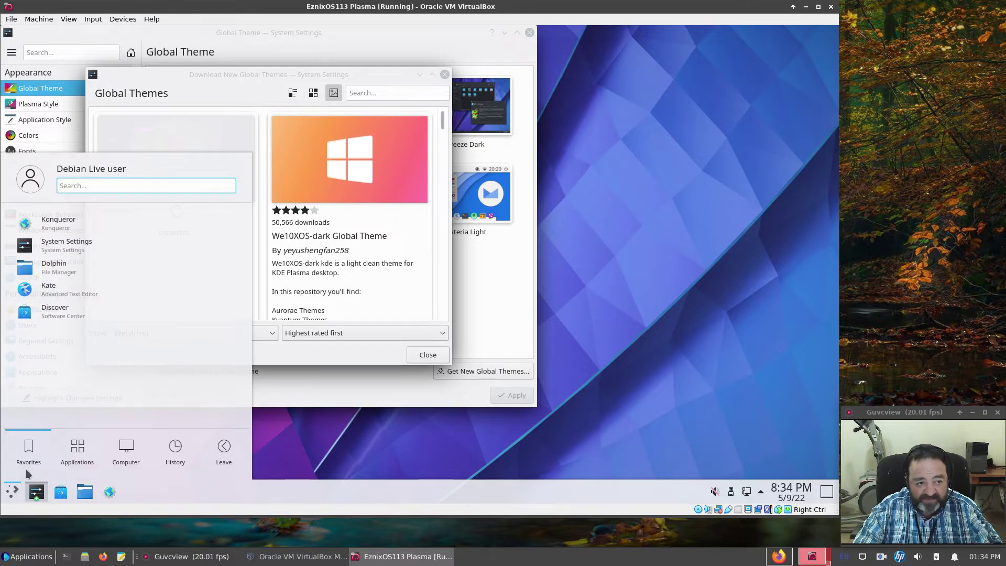
# Close the launcher and drag System Settings and the theme download dialog to the right
pyautogui.click(77, 455)
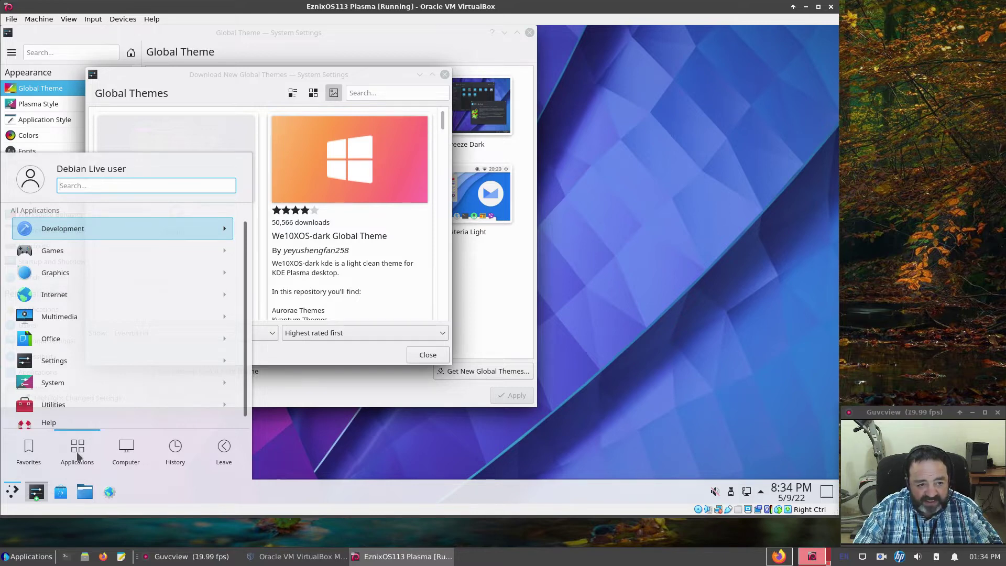
pyautogui.click(409, 432)
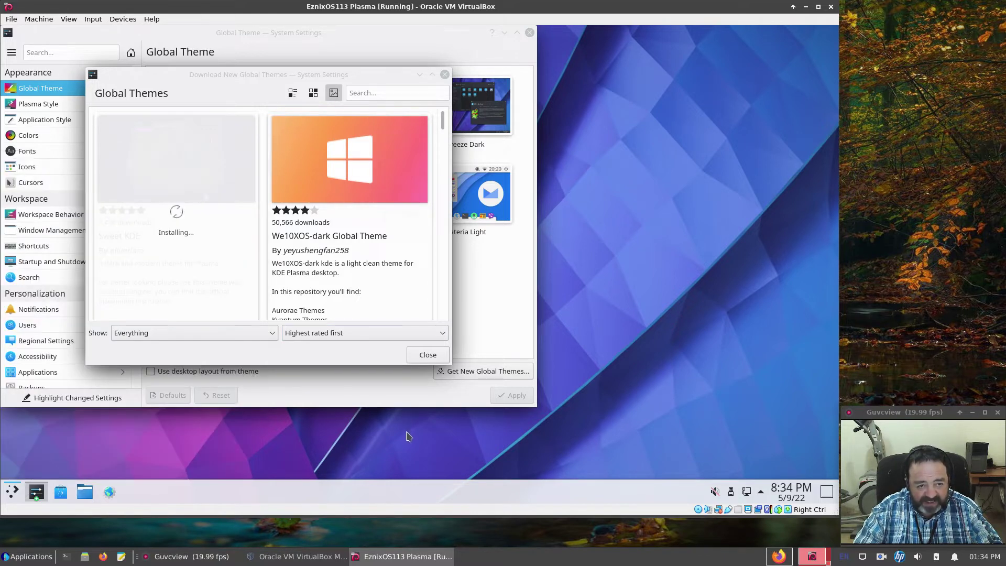
pyautogui.moveTo(219, 27); pyautogui.dragTo(521, 32)
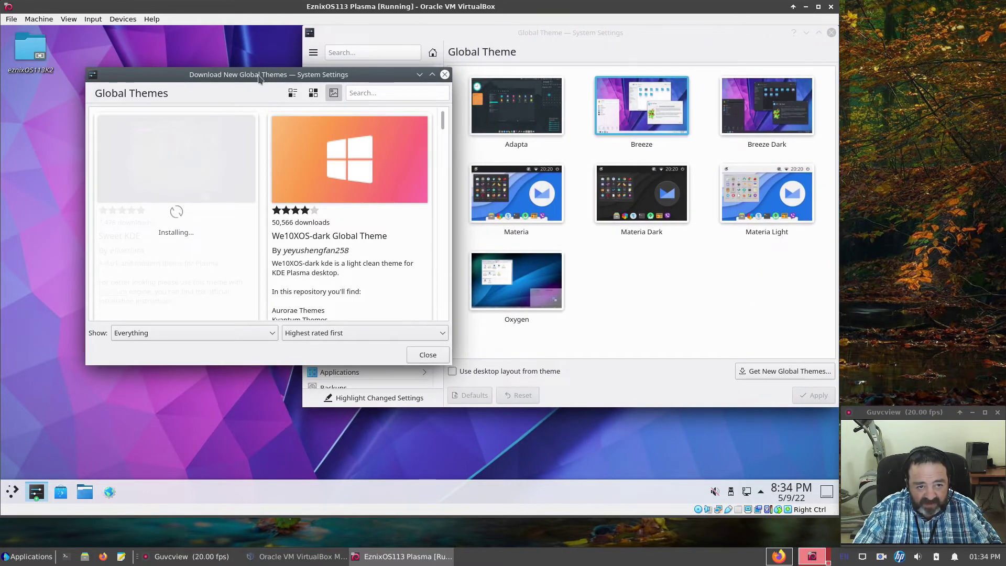
pyautogui.moveTo(280, 75); pyautogui.dragTo(584, 81)
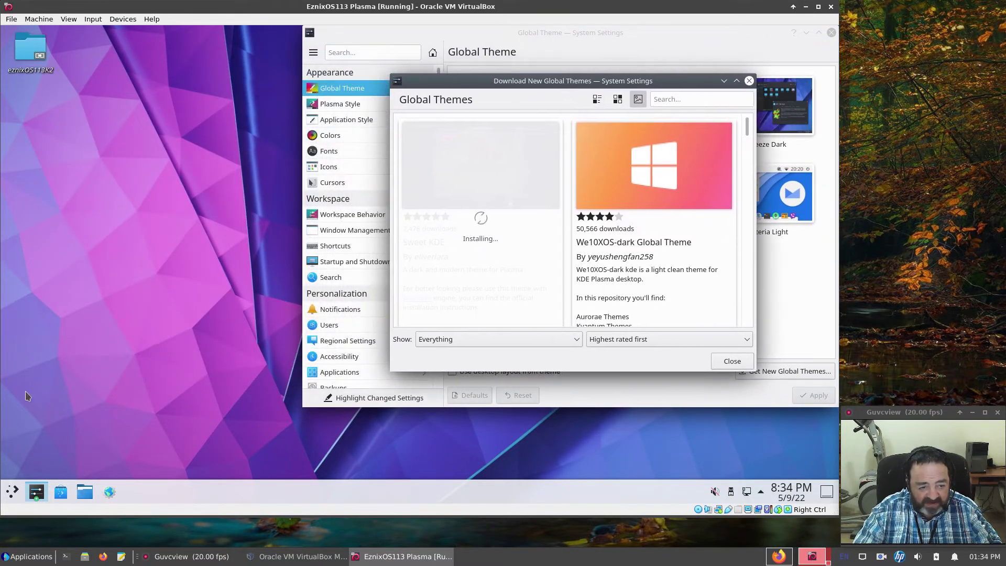
# Browse the Development, Games (Card Games), Graphics and Internet application categories in Kickoff
pyautogui.click(12, 493)
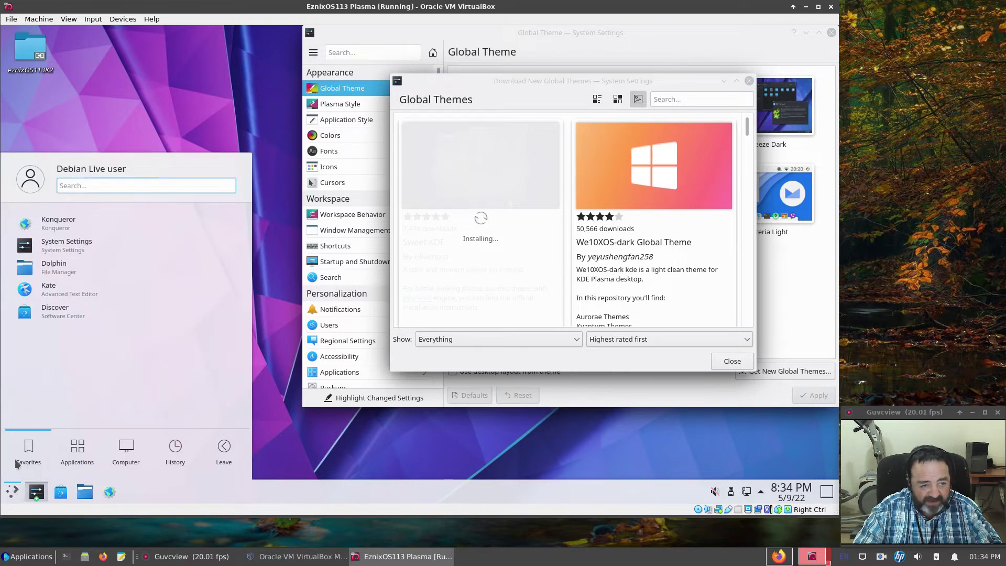
pyautogui.click(77, 451)
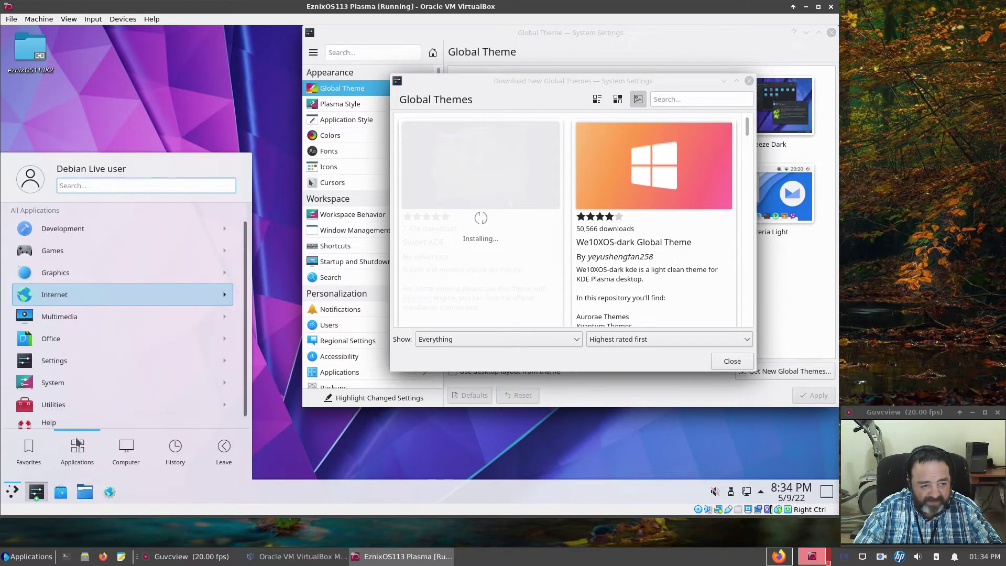
pyautogui.click(67, 231)
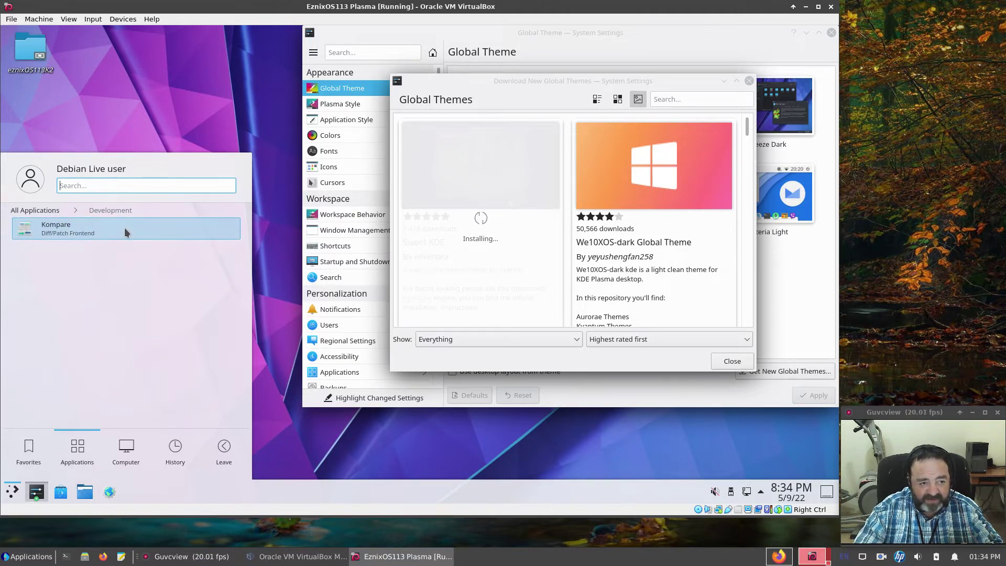
pyautogui.click(50, 211)
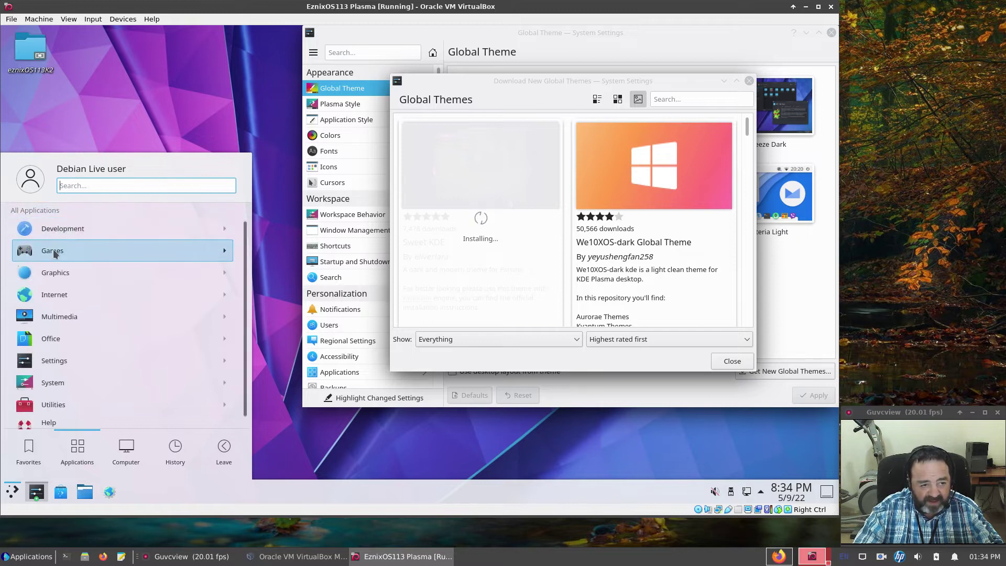
pyautogui.click(55, 251)
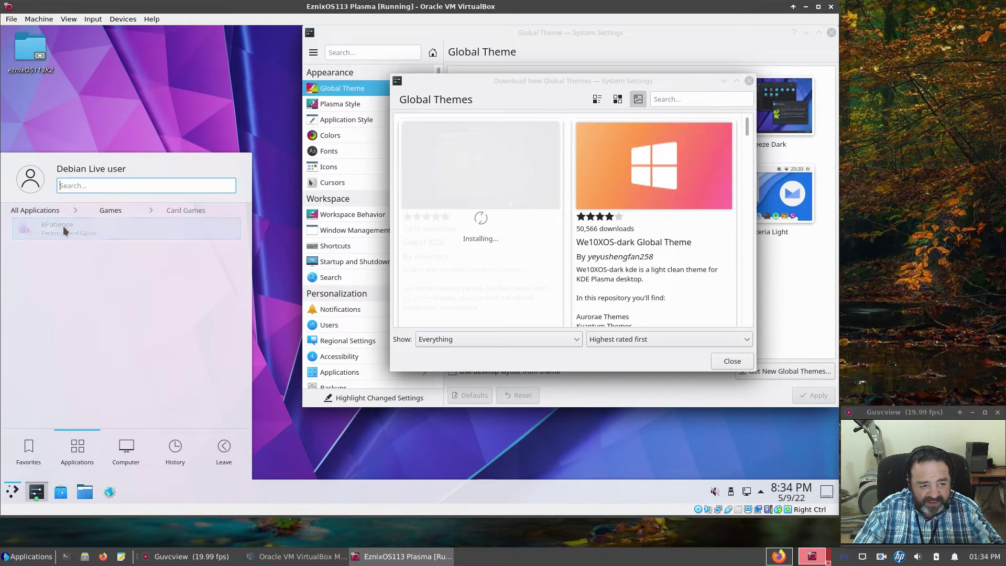
pyautogui.click(64, 231)
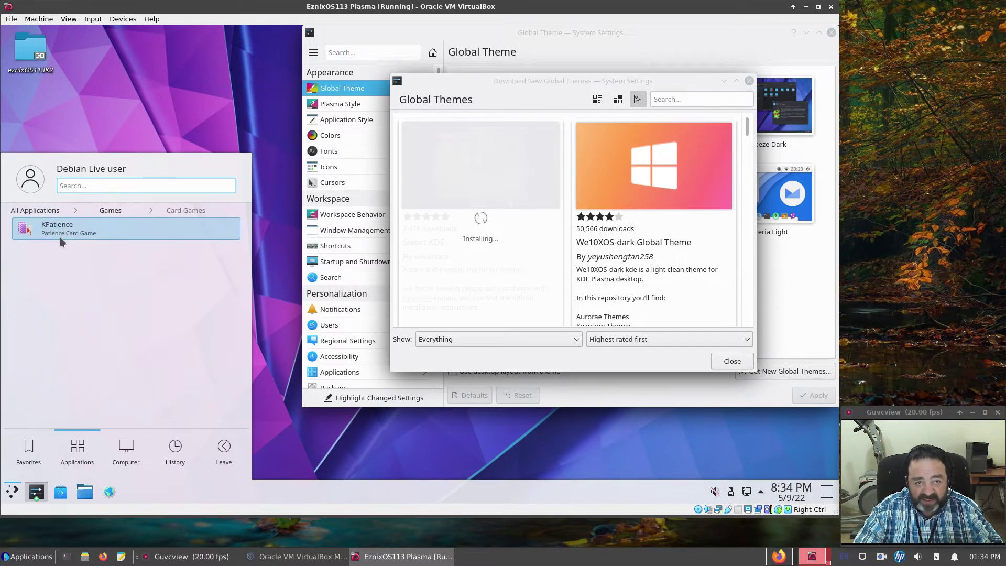
pyautogui.click(42, 211)
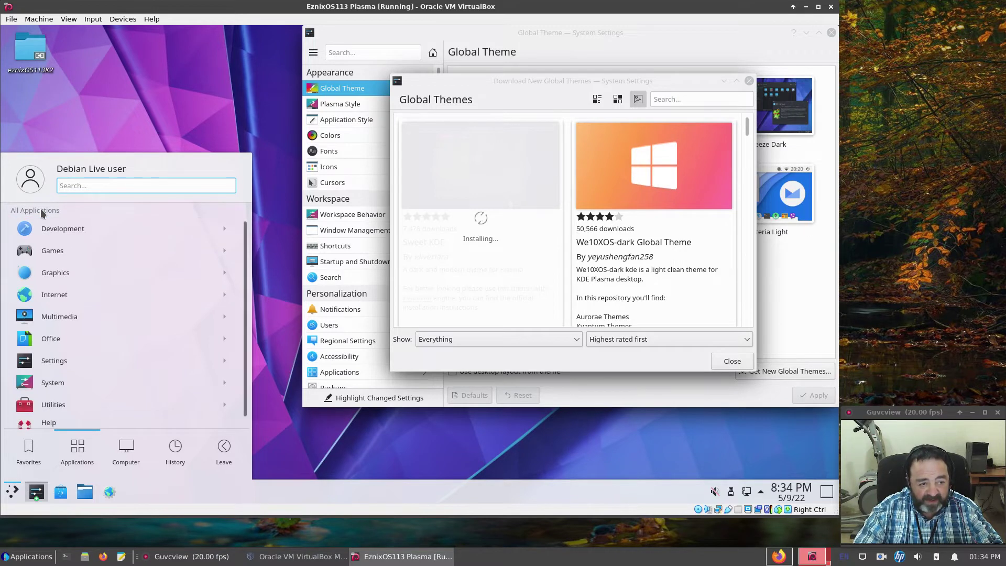
pyautogui.click(56, 275)
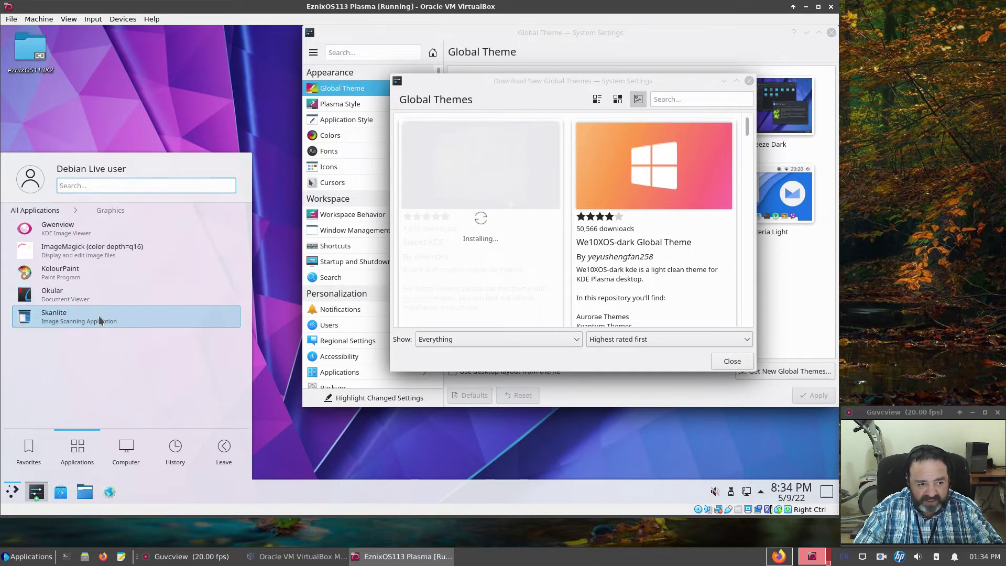
pyautogui.click(40, 210)
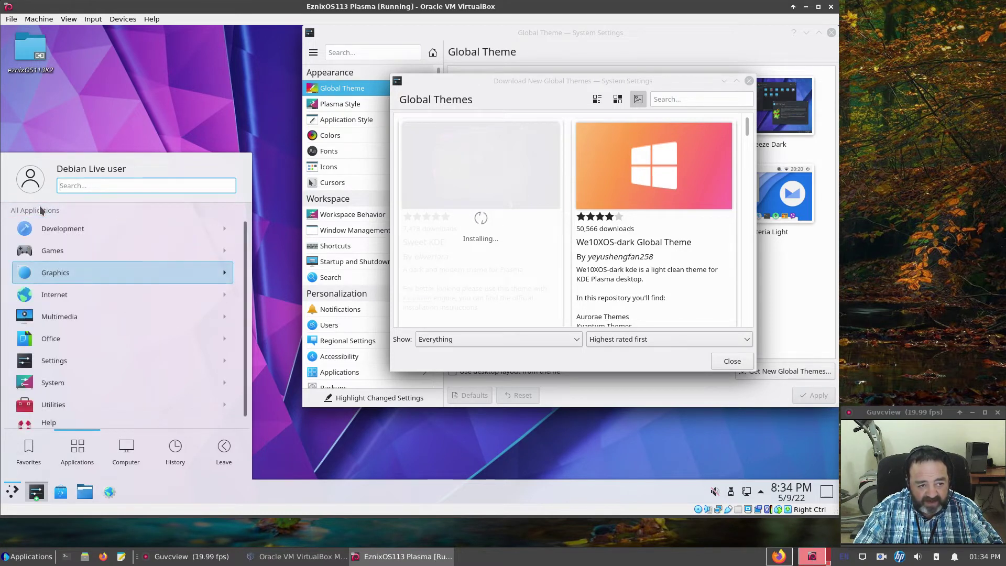
pyautogui.click(57, 290)
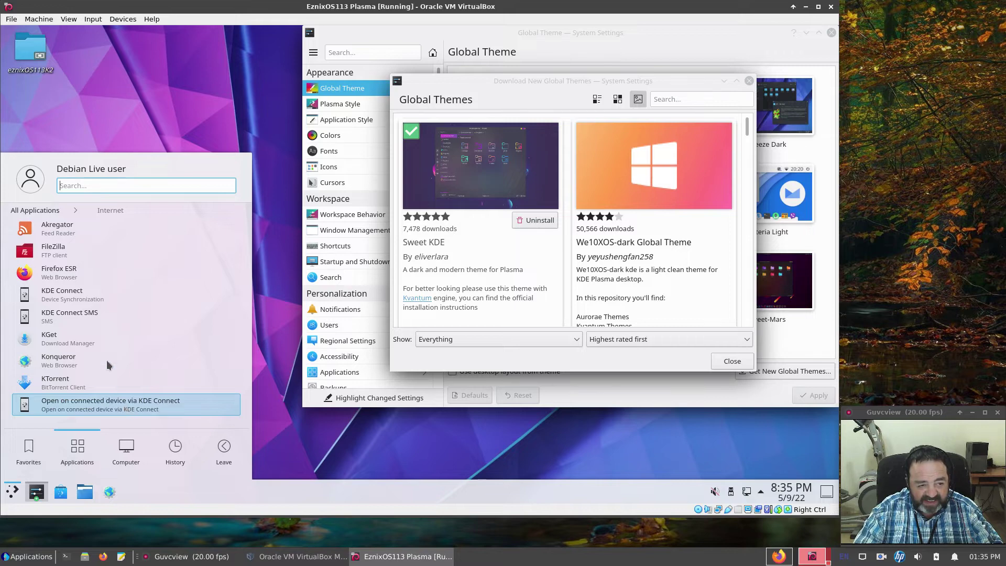
# Browse the Multimedia, Office and Settings categories, then scroll the System app list
pyautogui.click(41, 212)
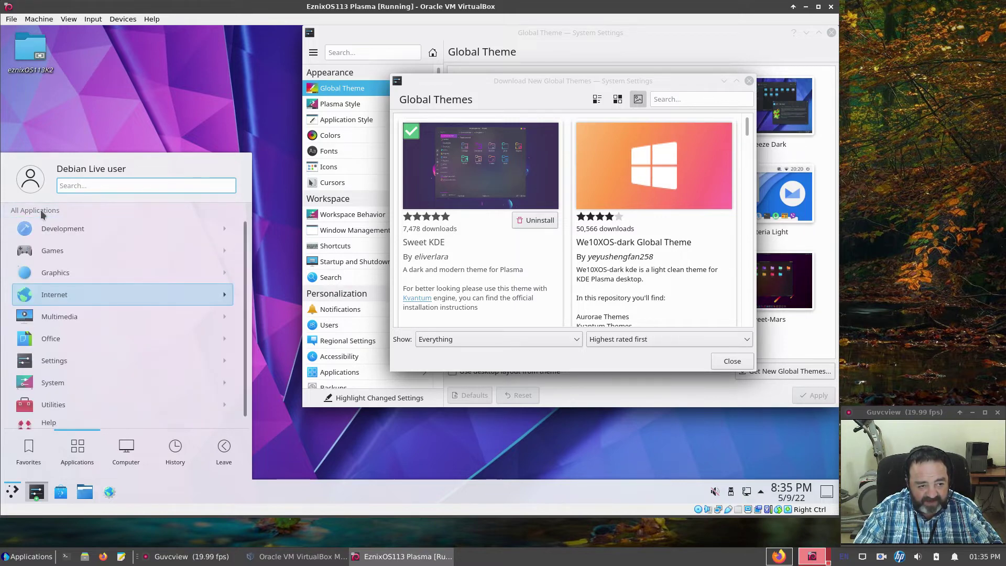
pyautogui.click(56, 316)
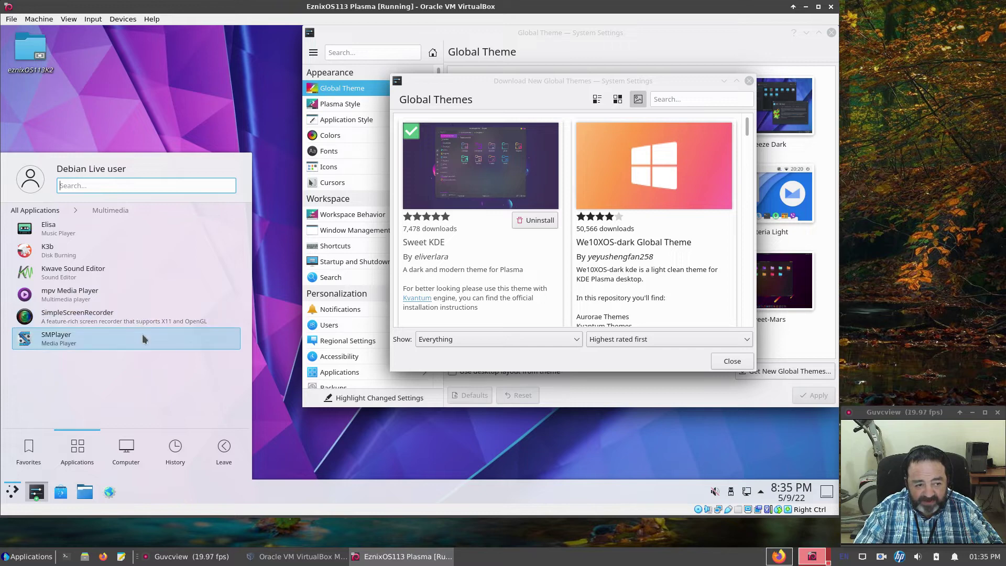
pyautogui.click(37, 210)
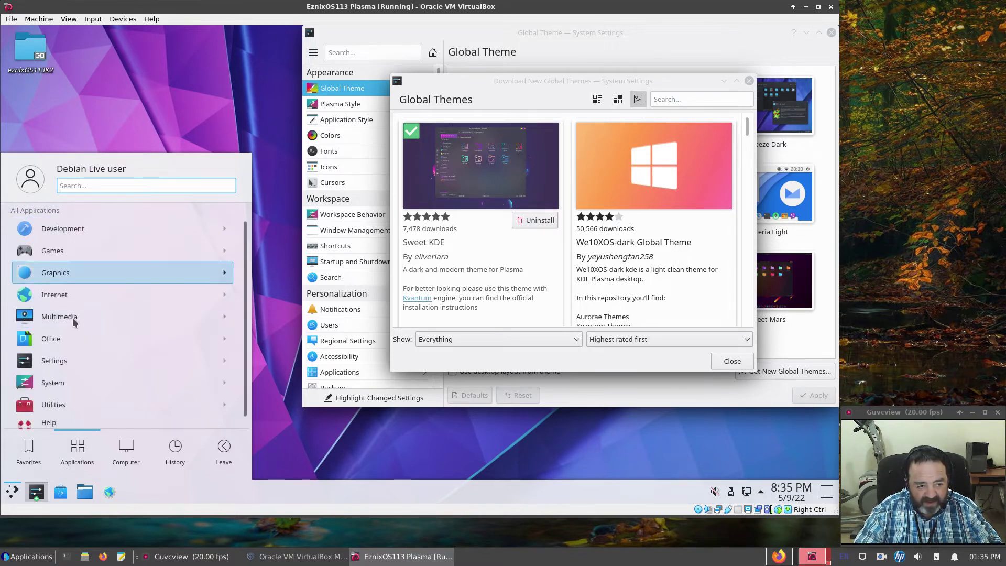
pyautogui.click(69, 338)
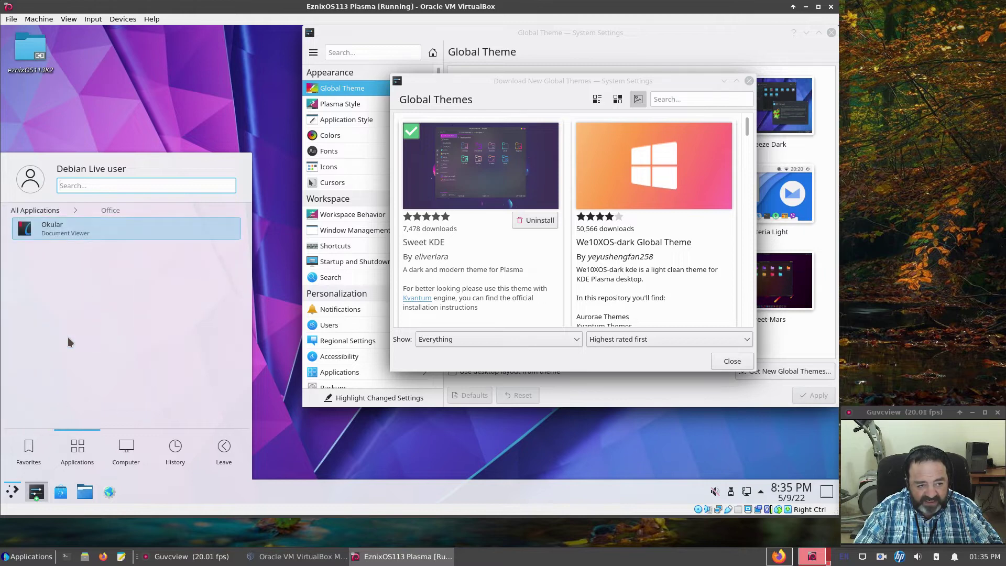
pyautogui.click(35, 209)
pyautogui.click(59, 358)
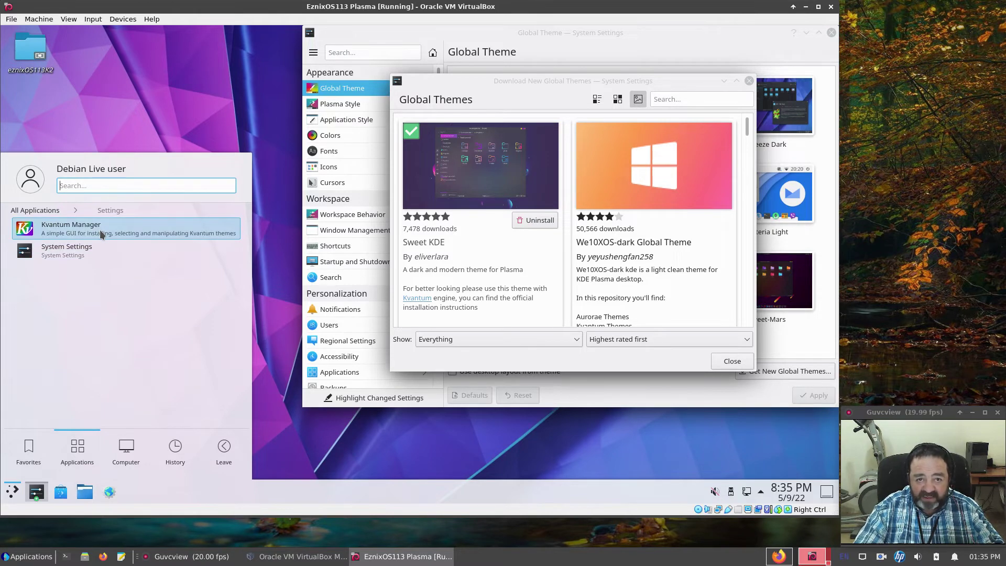
pyautogui.click(35, 210)
pyautogui.click(52, 382)
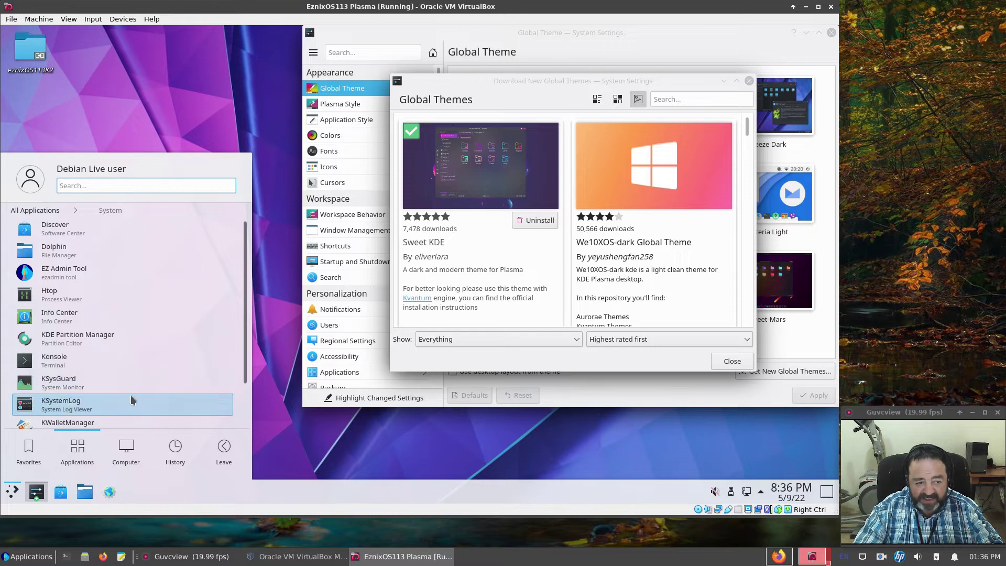
pyautogui.scroll(-1, 132, 399)
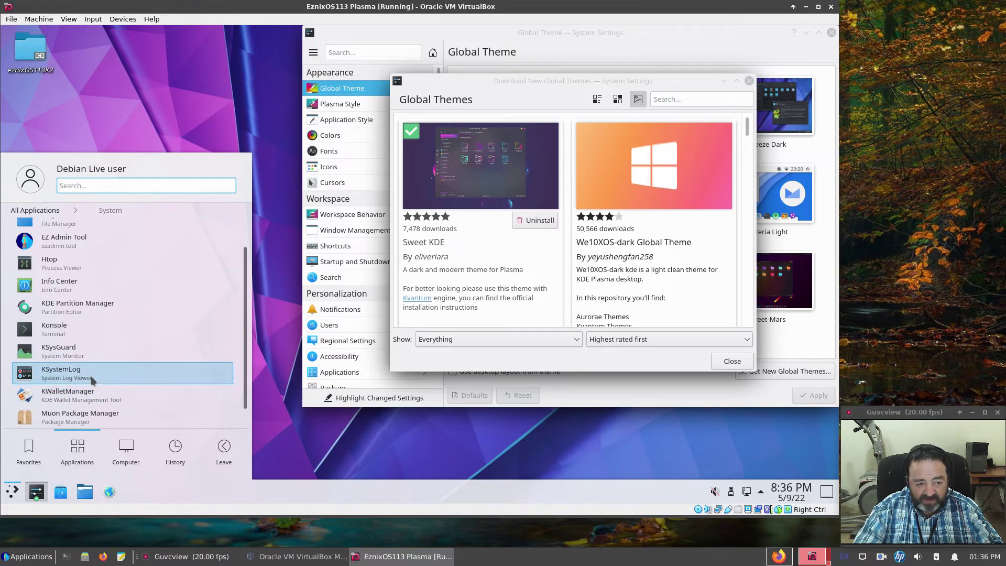
# Launch Muon Package Manager, then move its window up and enlarge it
pyautogui.click(111, 421)
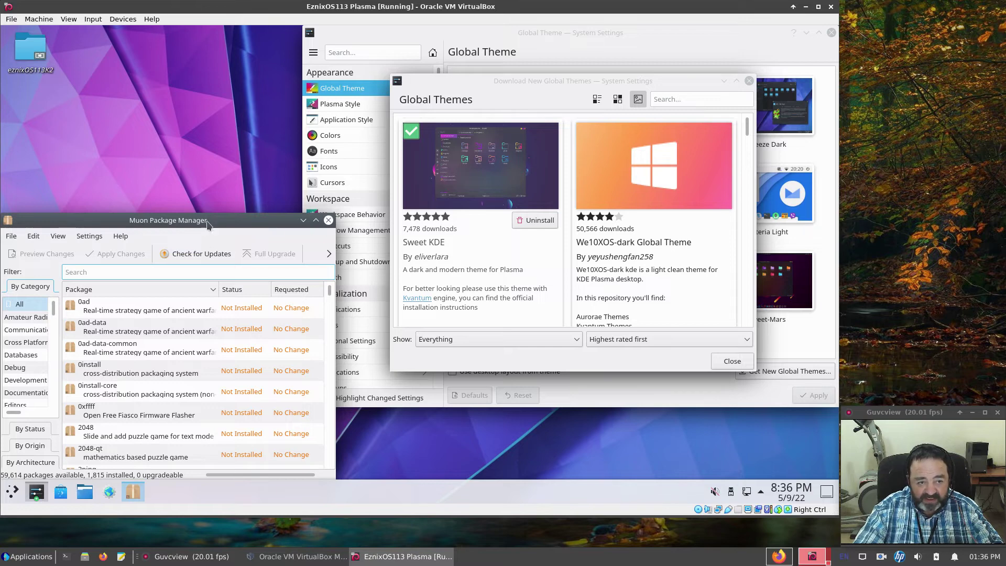
pyautogui.moveTo(208, 223); pyautogui.dragTo(262, 73)
pyautogui.moveTo(390, 329); pyautogui.dragTo(585, 420)
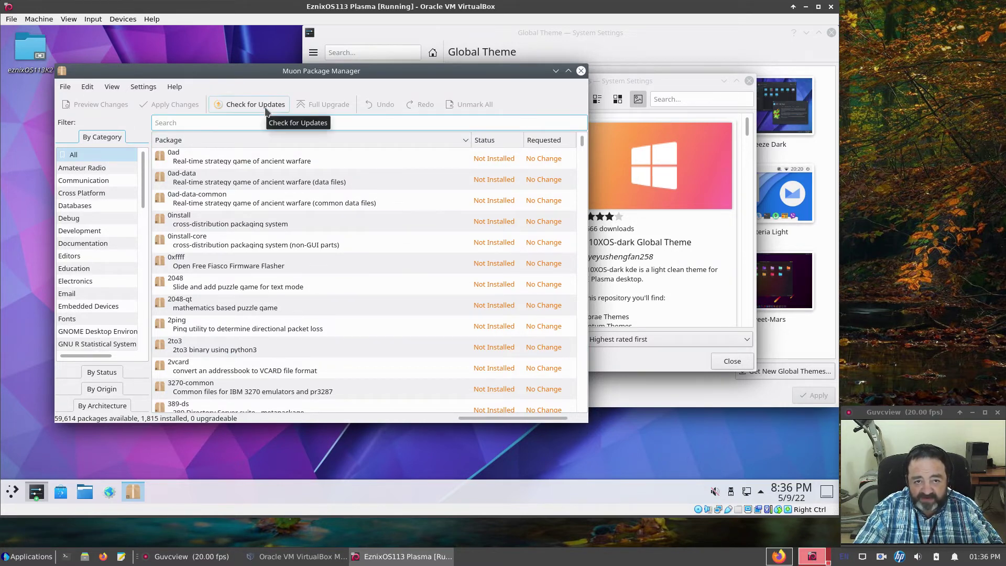
# Close Muon, then browse the System and Utilities launcher categories, scrolling the Utilities list
pyautogui.click(580, 70)
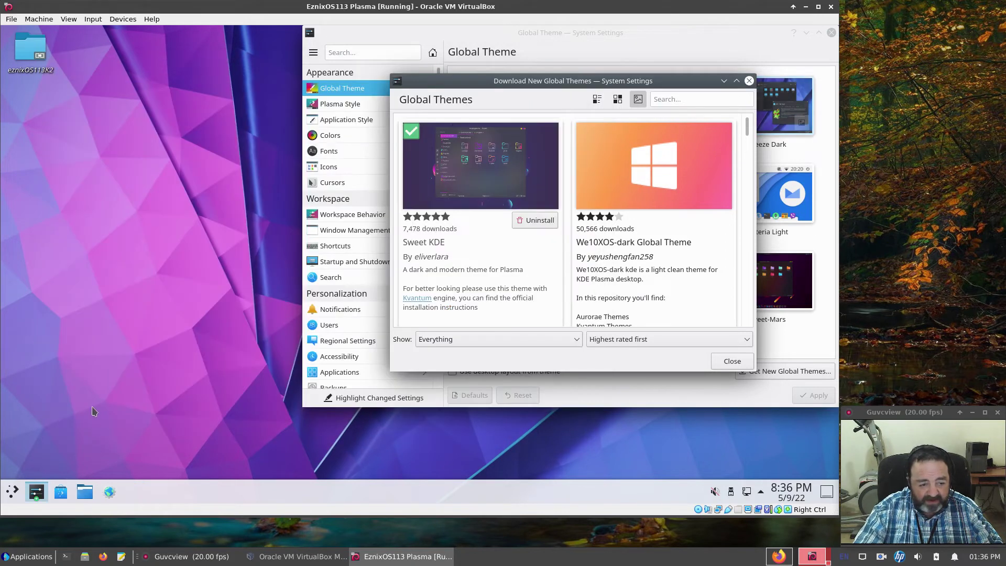
pyautogui.click(11, 492)
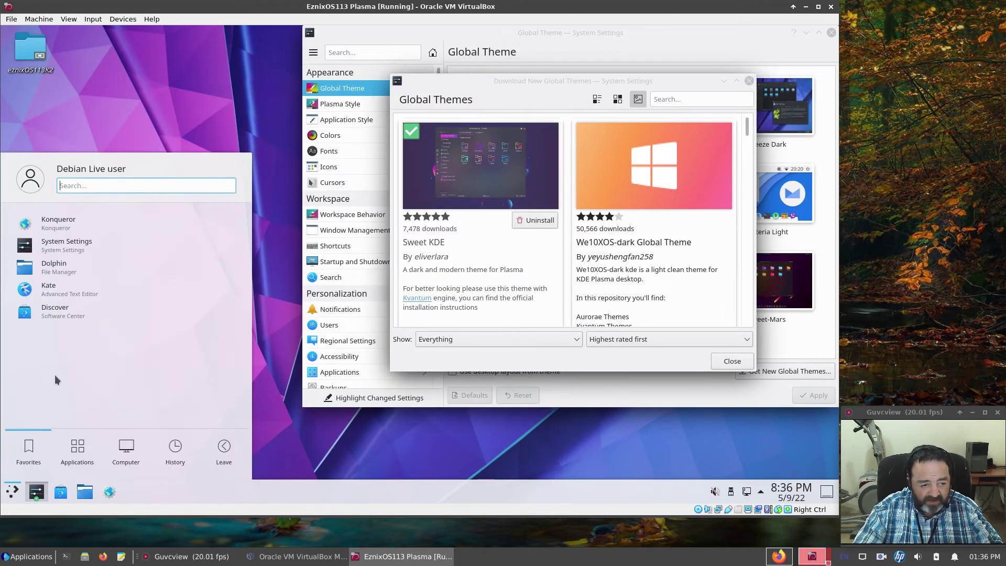
pyautogui.click(77, 447)
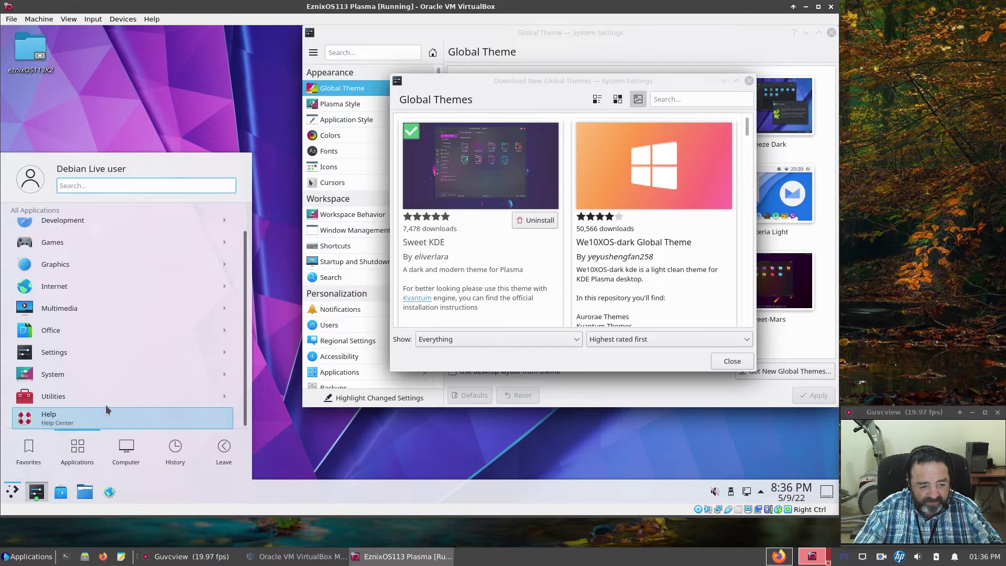
pyautogui.click(61, 380)
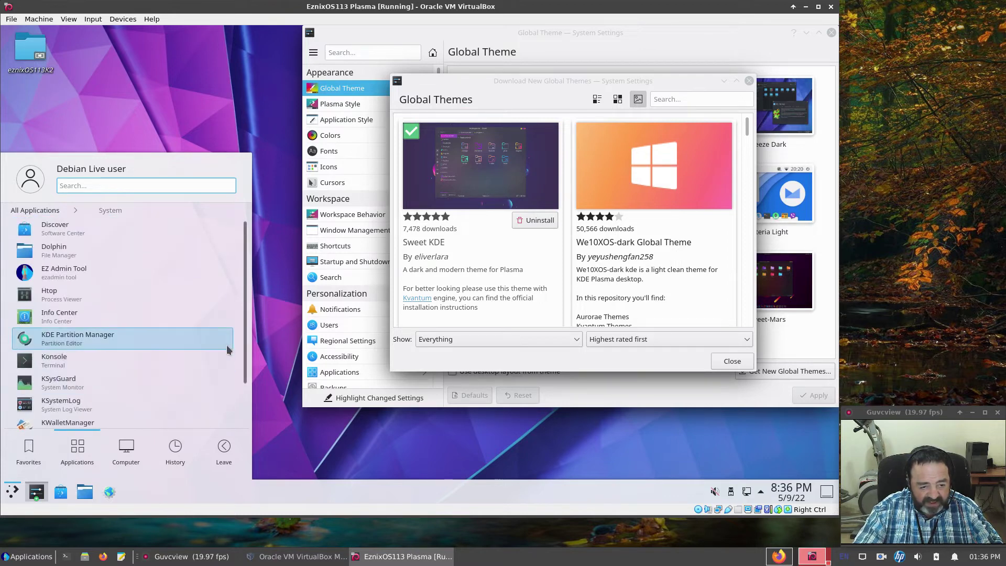
pyautogui.moveTo(246, 343); pyautogui.dragTo(245, 407)
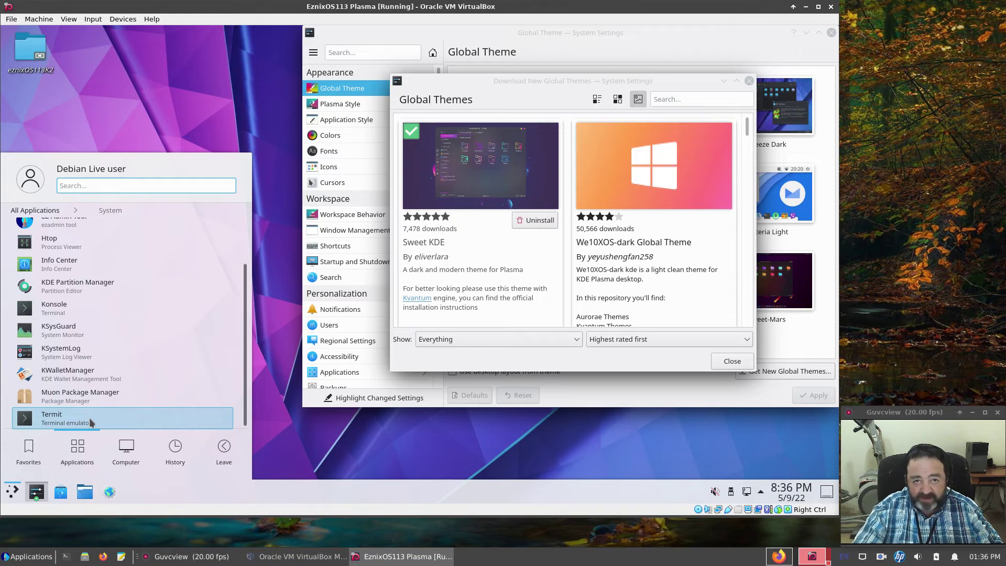
pyautogui.click(44, 213)
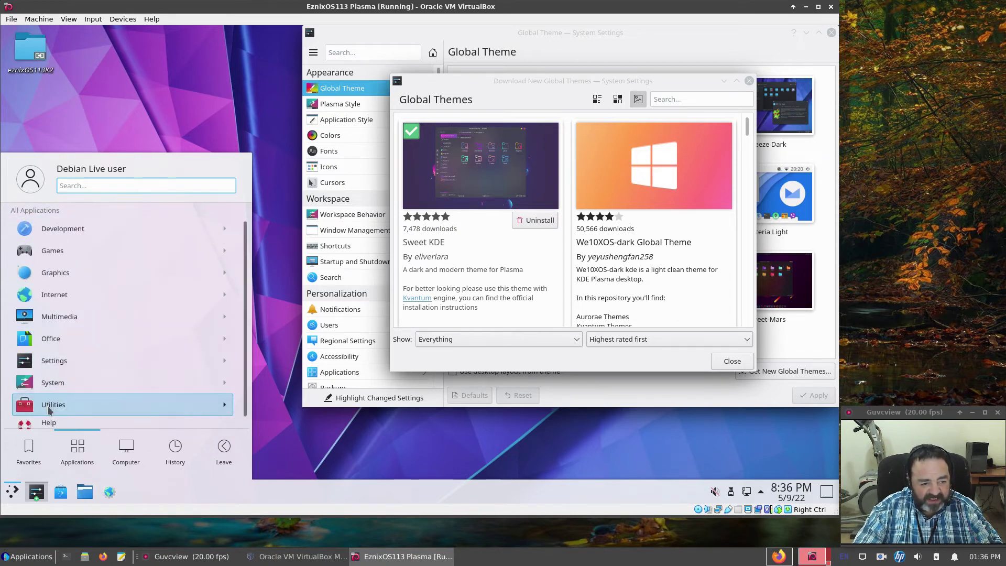
pyautogui.click(47, 407)
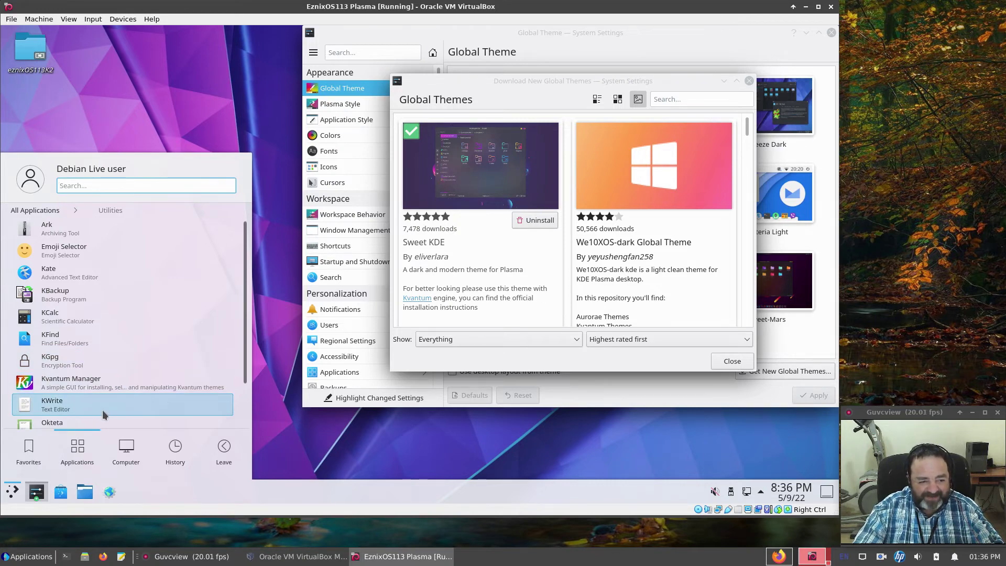
pyautogui.scroll(-2, 118, 383)
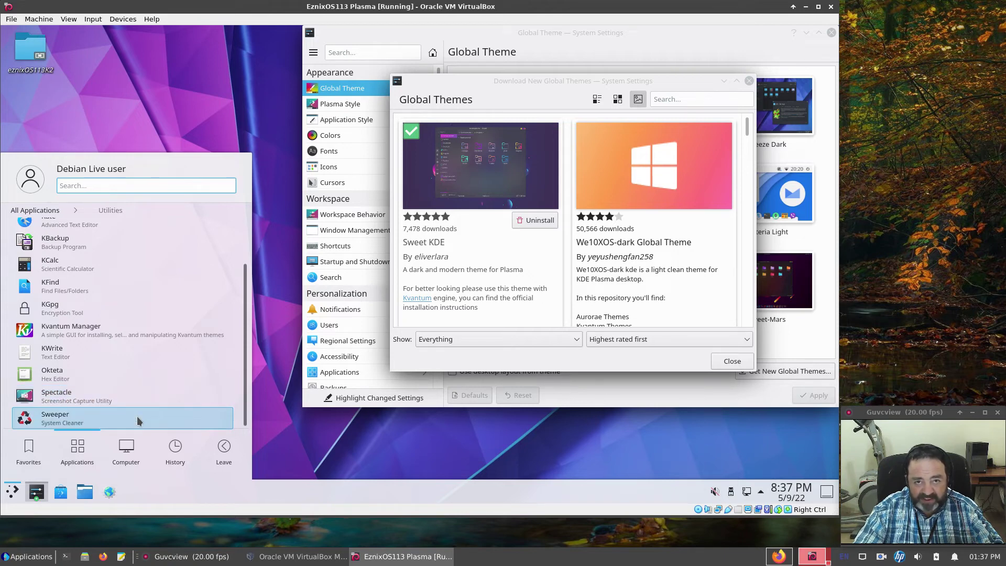
# Close the launcher and theme download dialog, then select and apply the Sweet global theme
pyautogui.click(168, 114)
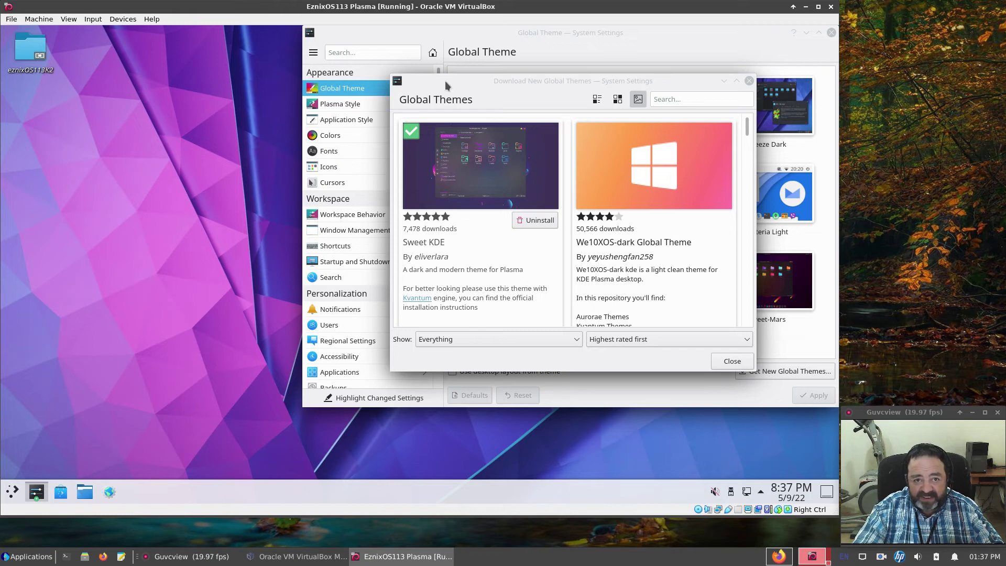
pyautogui.moveTo(506, 29); pyautogui.dragTo(312, 65)
pyautogui.moveTo(488, 81); pyautogui.dragTo(282, 124)
pyautogui.click(538, 404)
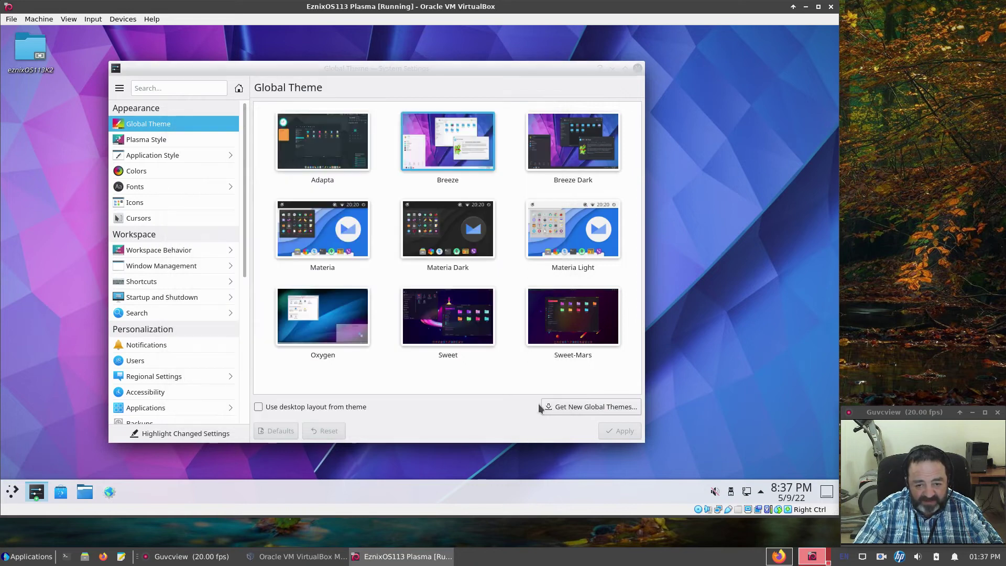
pyautogui.click(443, 314)
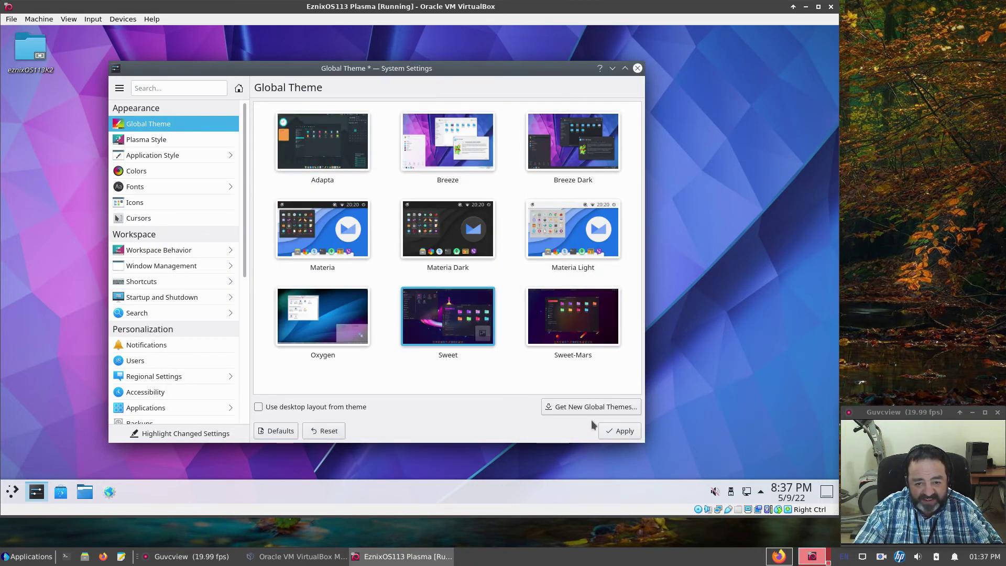
pyautogui.click(620, 431)
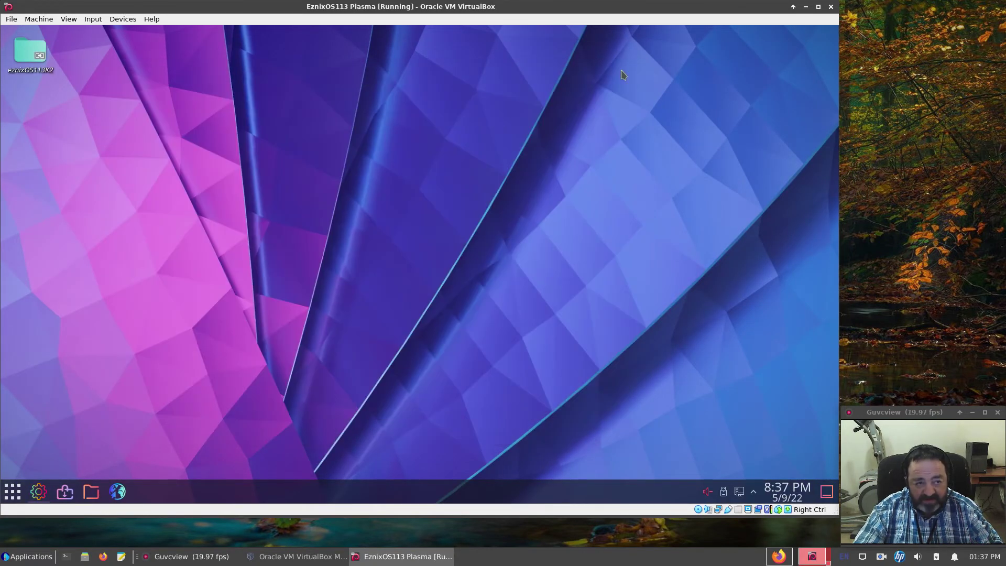
pyautogui.click(621, 69)
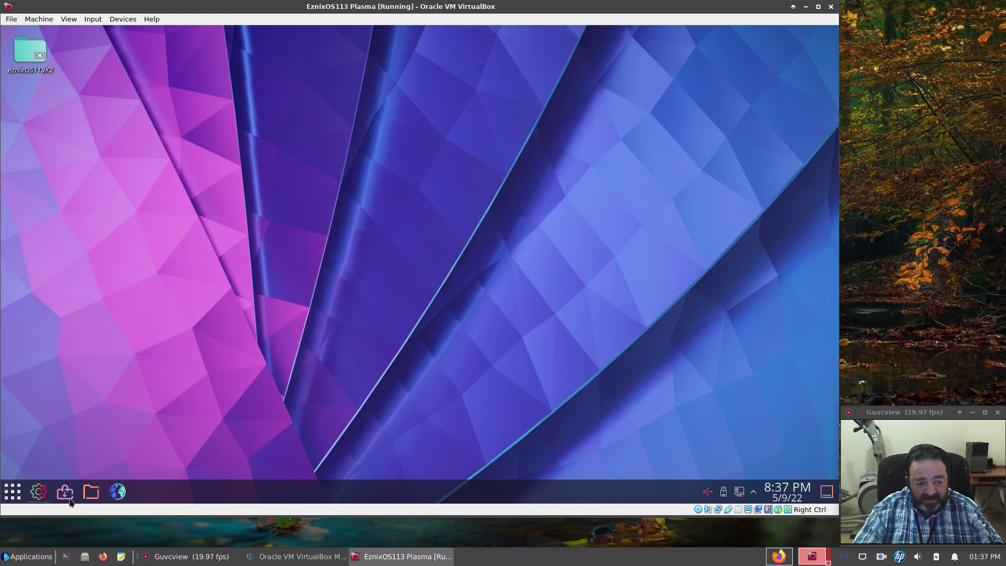
pyautogui.click(92, 494)
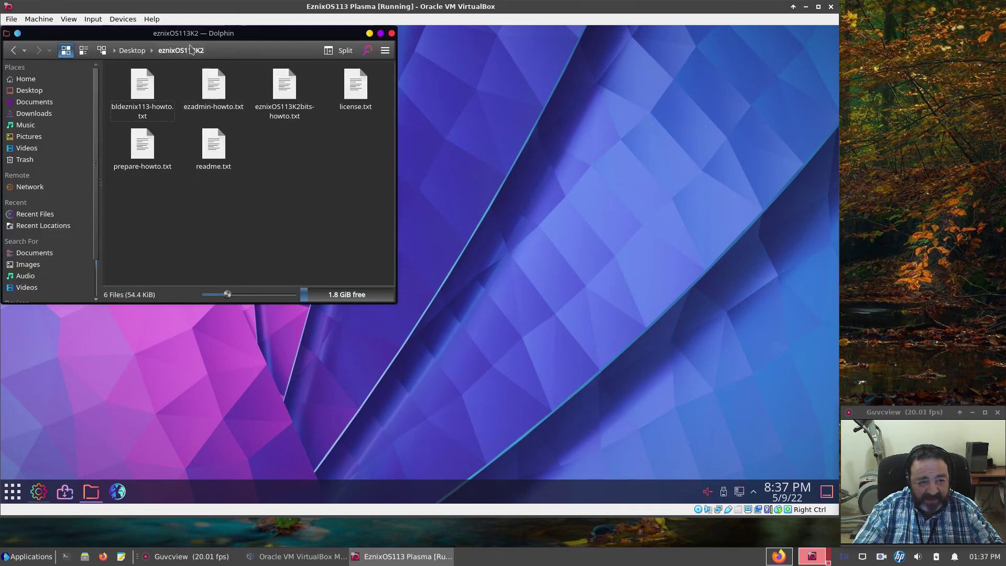
pyautogui.moveTo(192, 36); pyautogui.dragTo(433, 92)
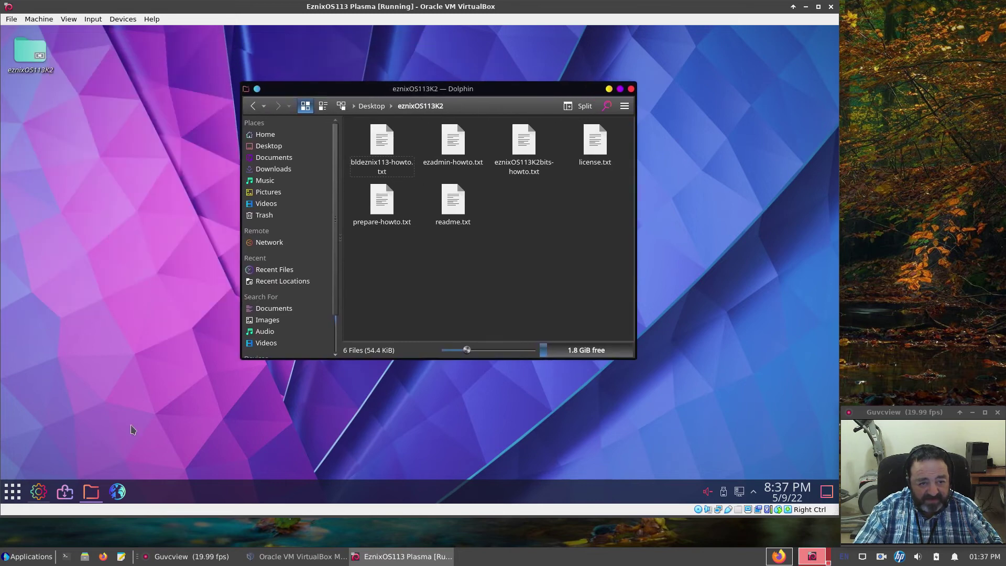
pyautogui.click(13, 493)
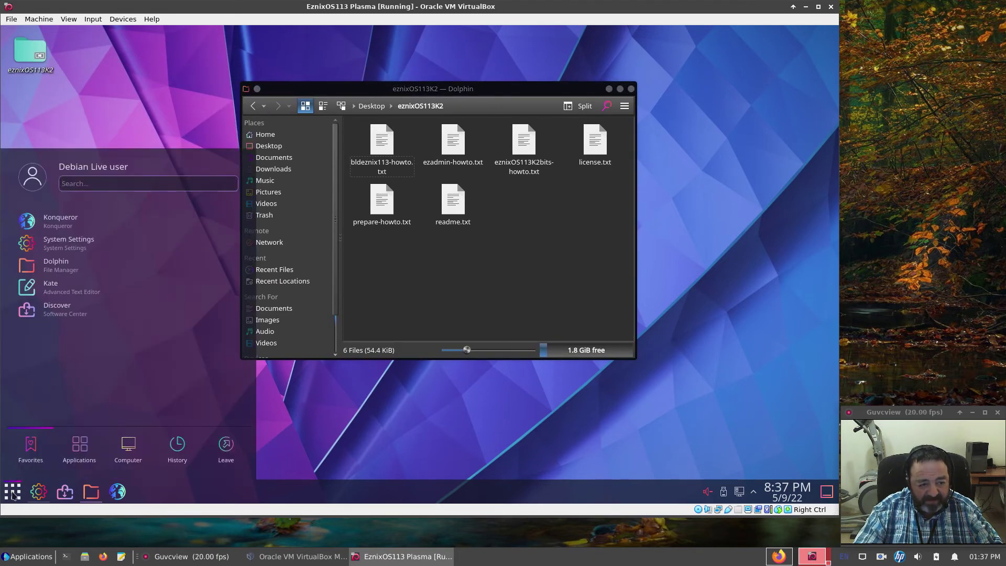
pyautogui.click(13, 493)
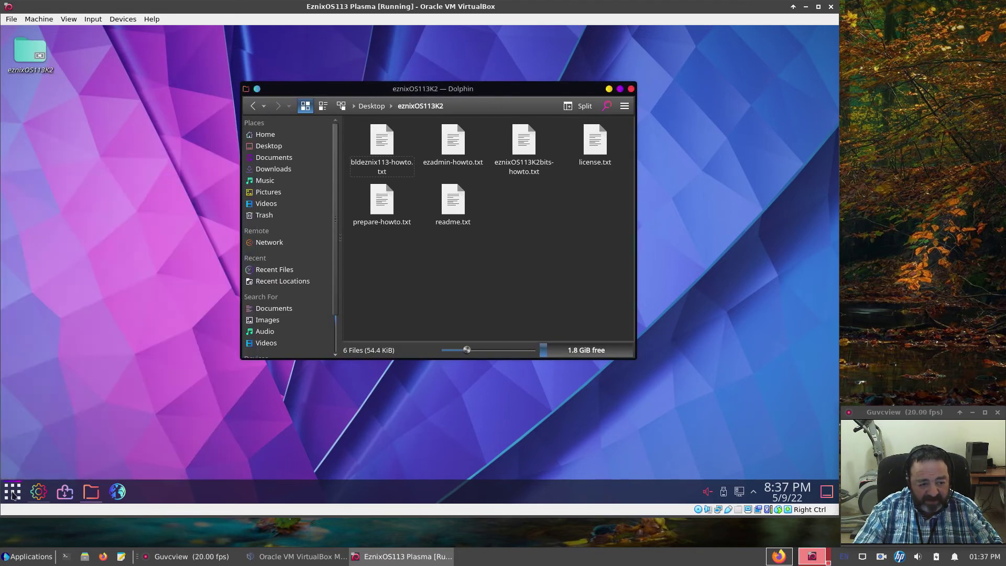
pyautogui.click(631, 88)
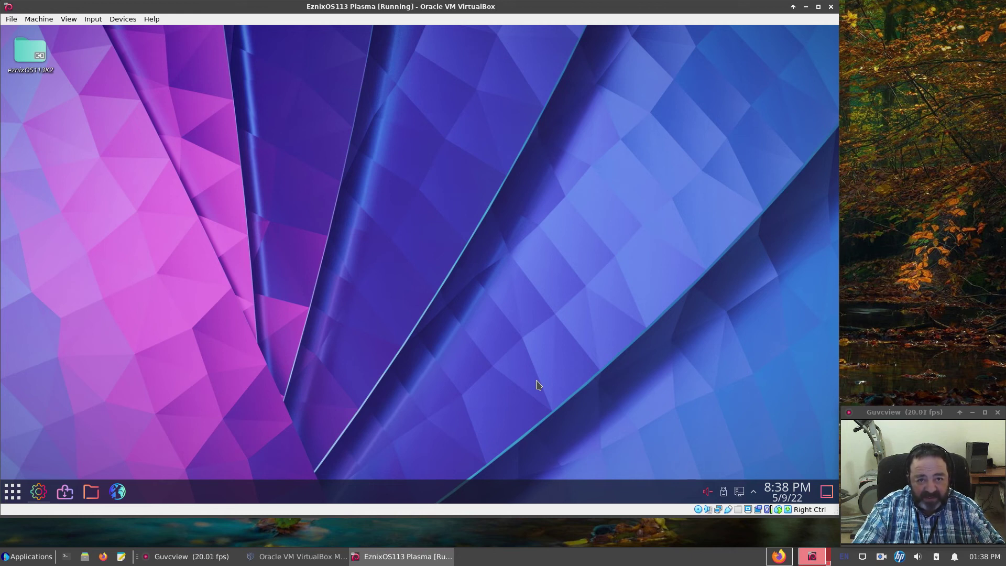
# Open System Information in System Settings to view Debian GNU/Linux 11, KDE Plasma 5.20.5 and 3.8 GiB RAM
pyautogui.click(40, 491)
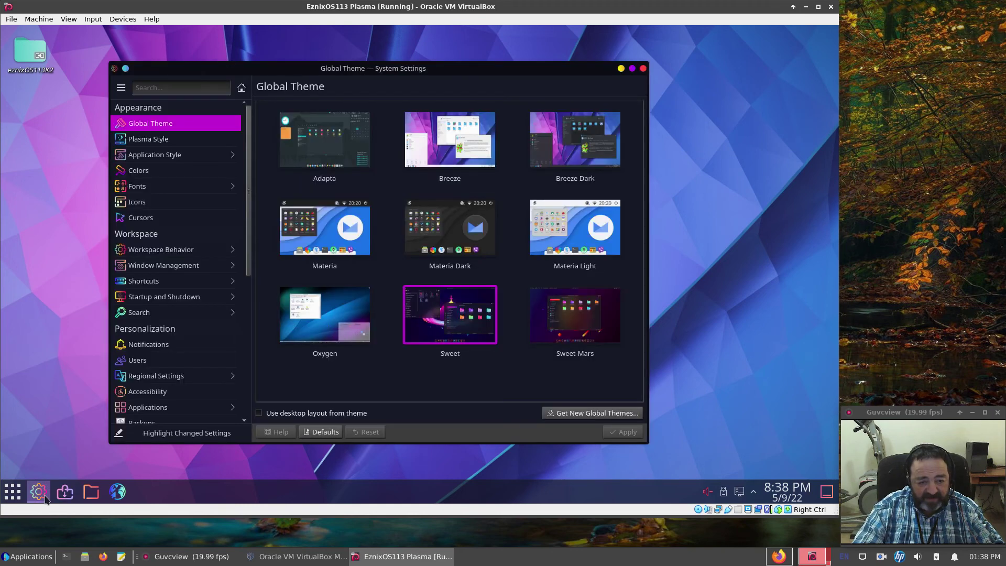
pyautogui.moveTo(249, 267); pyautogui.dragTo(246, 426)
pyautogui.click(178, 413)
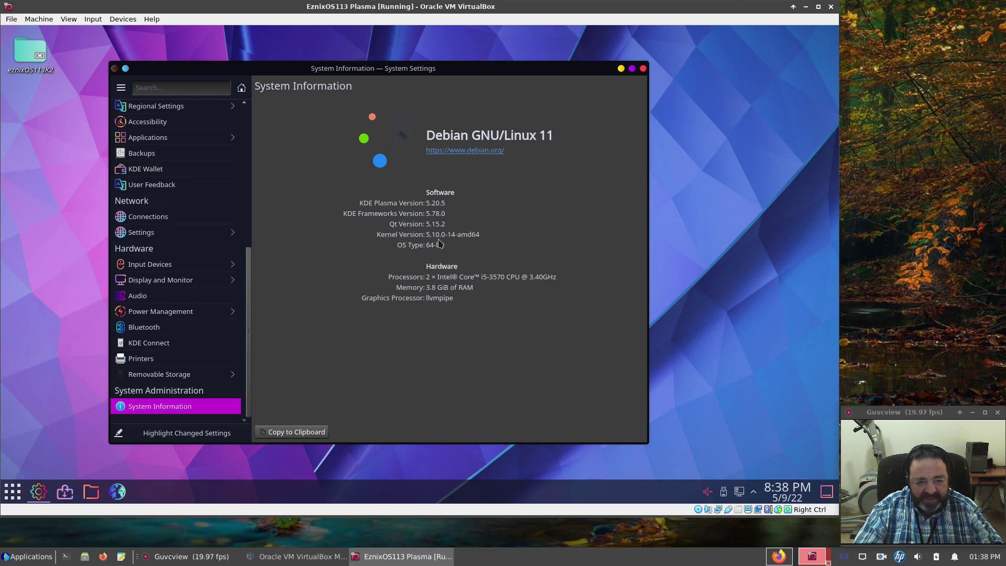
# Close the System Settings window to reveal the empty Sweet-themed desktop
pyautogui.click(644, 69)
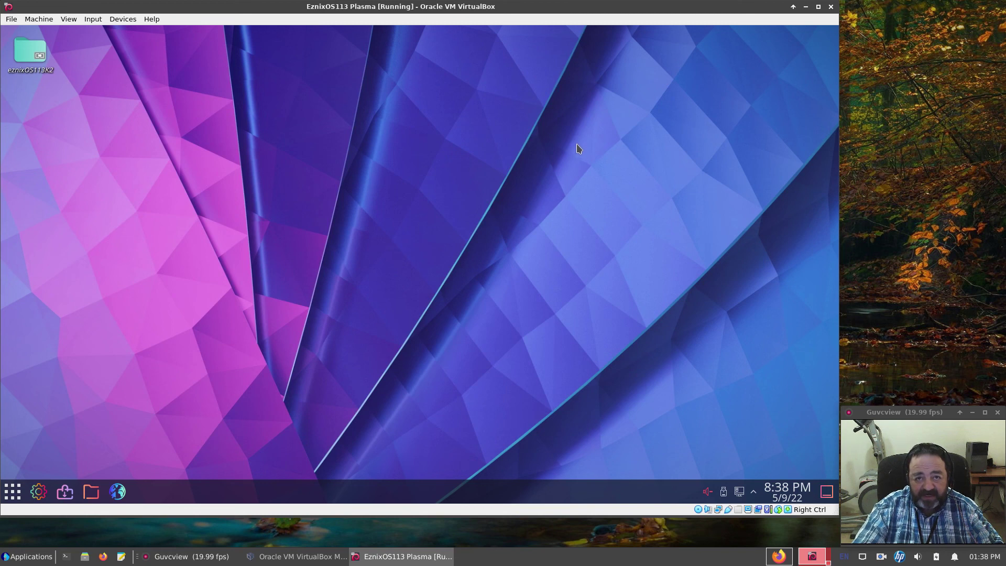